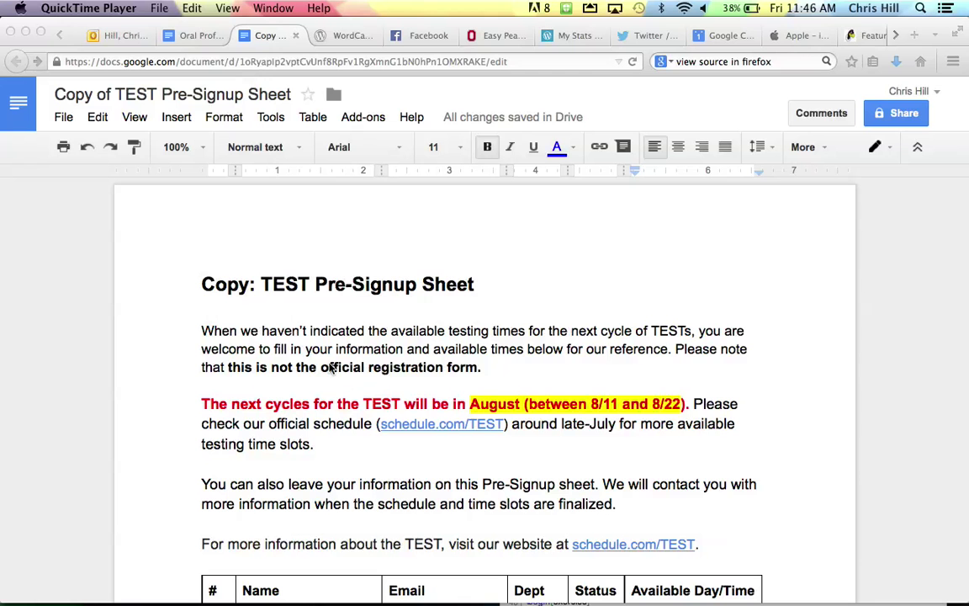
Review the pre-signup document and its table, and create a new Google Form from it.
scroll(332, 367, down, 6)
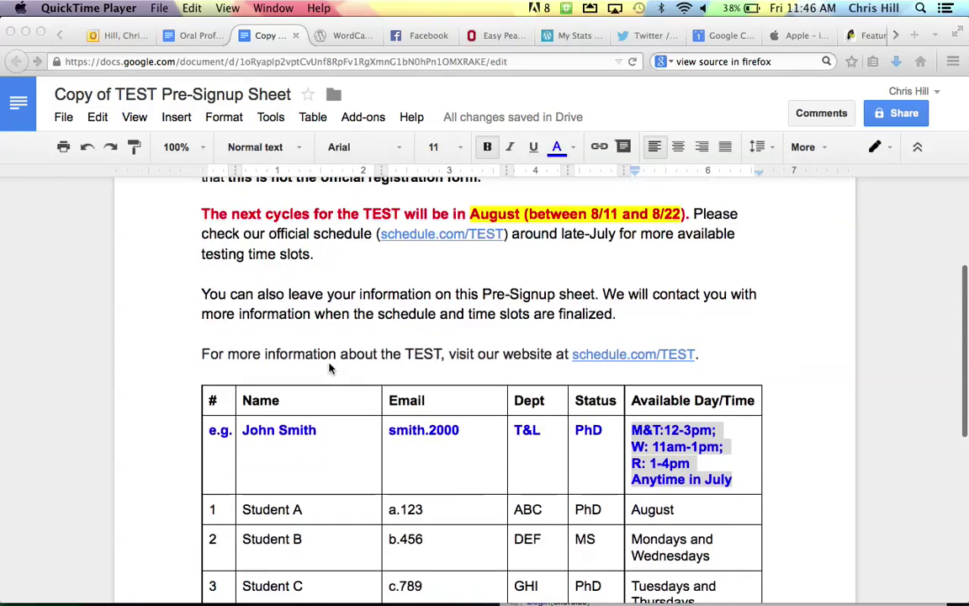
scroll(329, 368, down, 1)
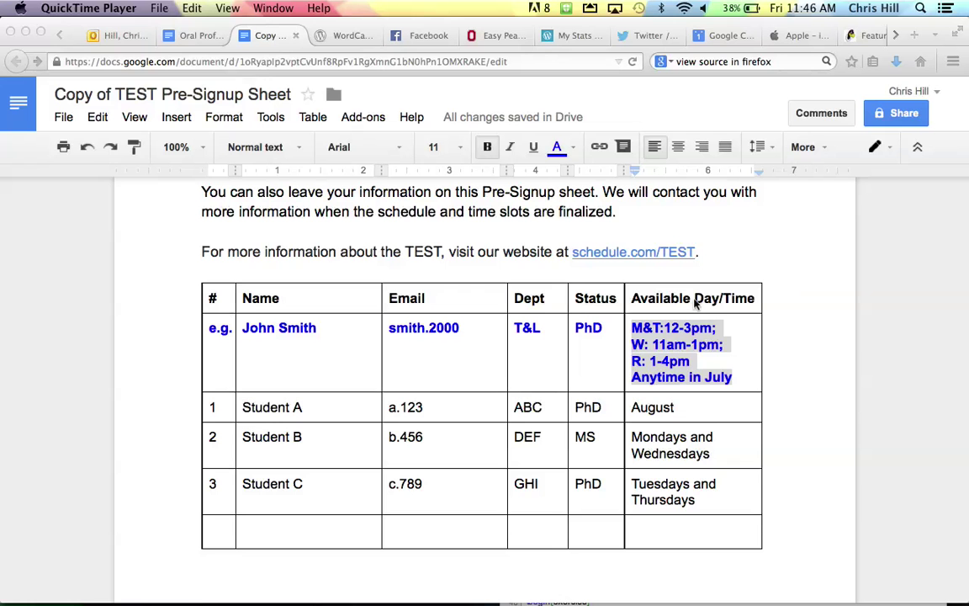
scroll(695, 304, up, 5)
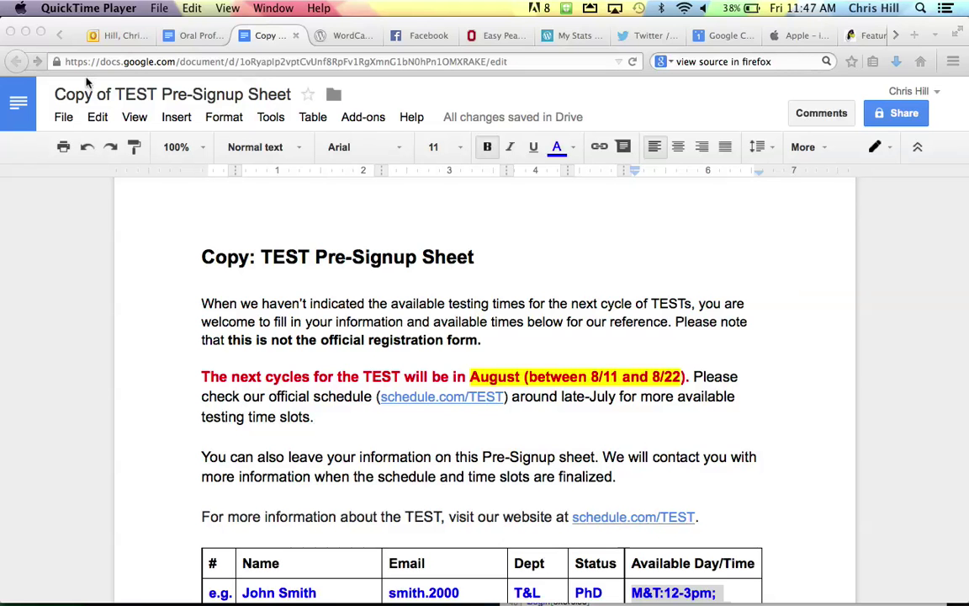
click(63, 119)
click(63, 117)
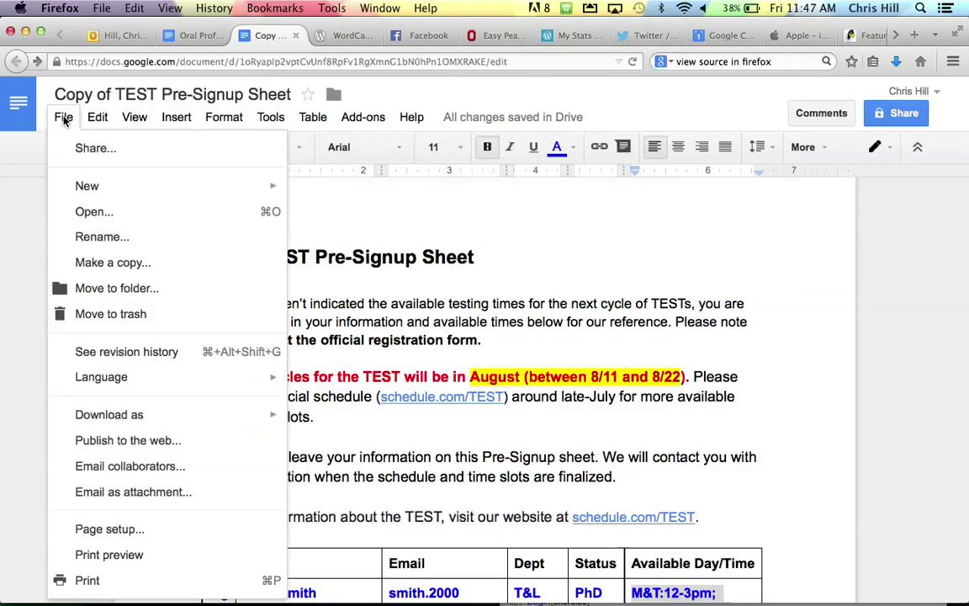
mouse_move(82, 186)
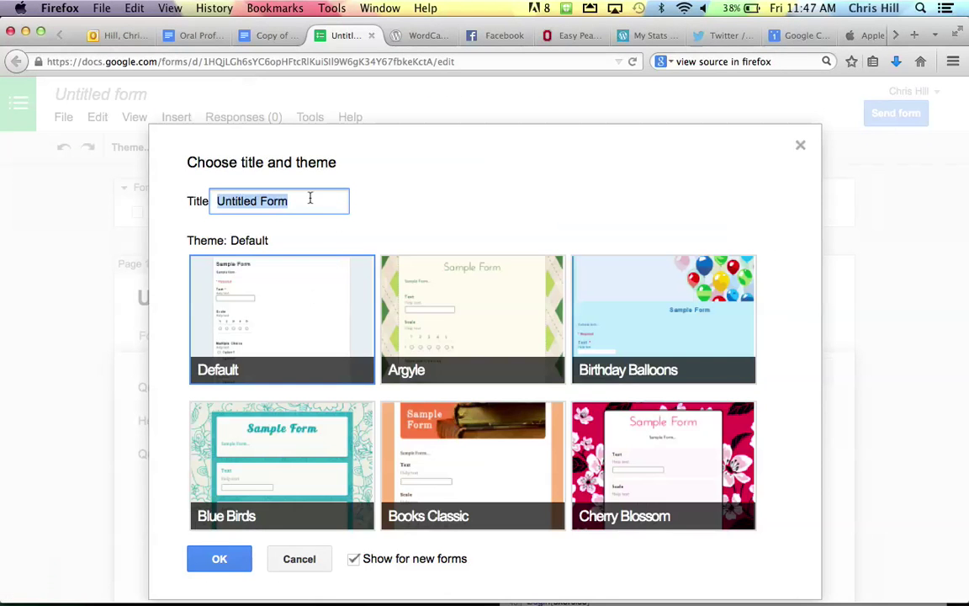
Title the new form "TEST Signup Form" and accept the Default theme.
text(T)
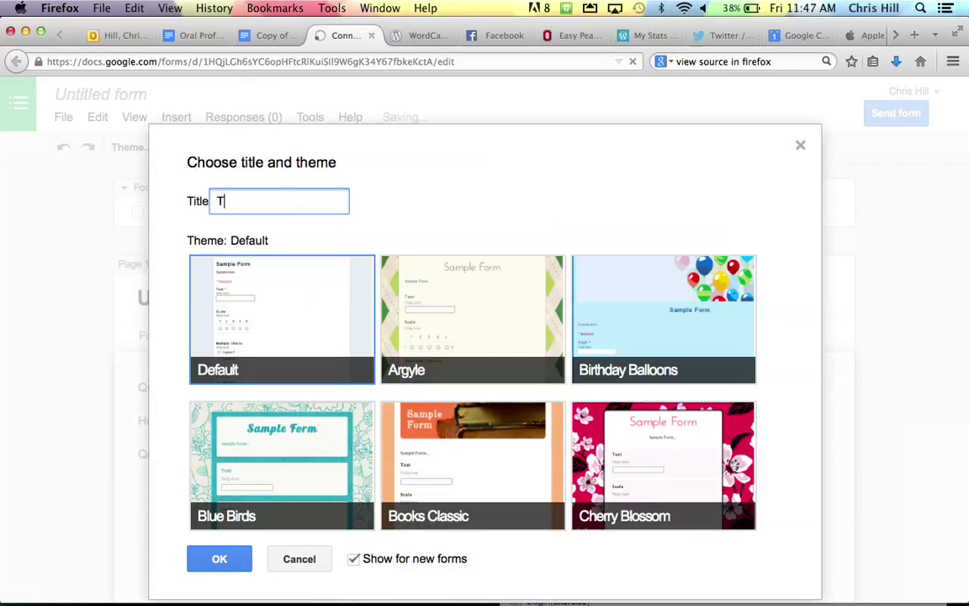
text(EST)
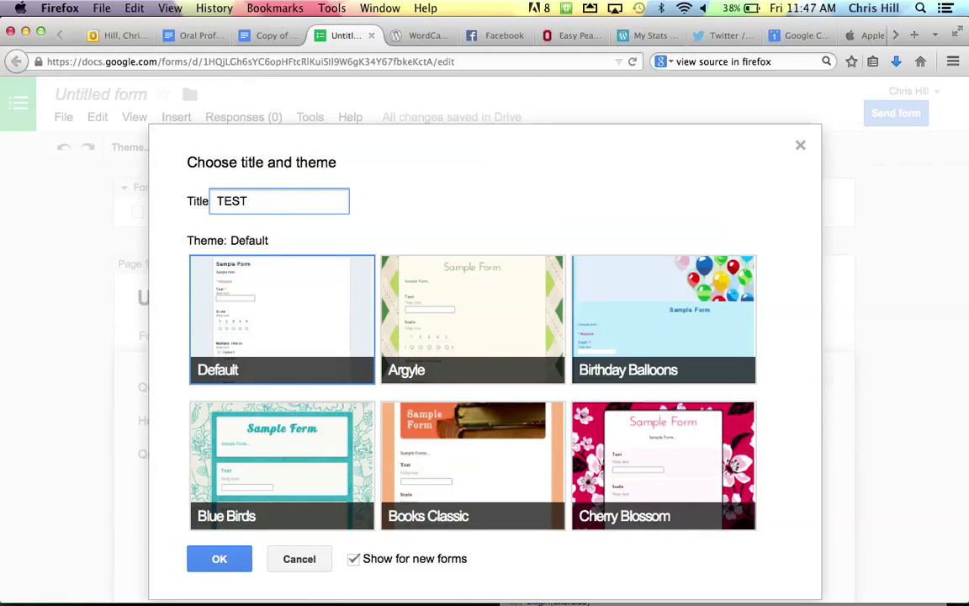
text( Signup Form)
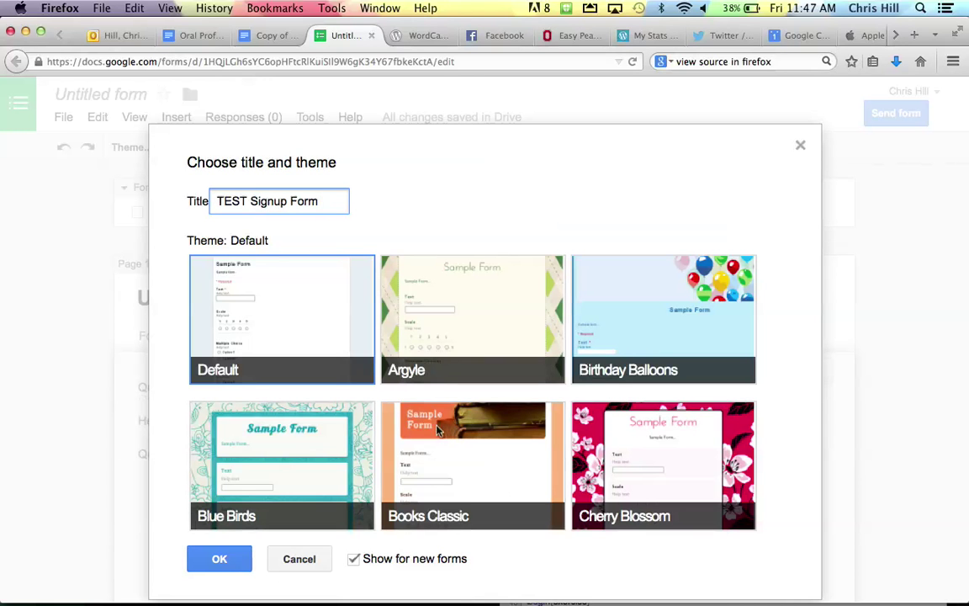
click(217, 559)
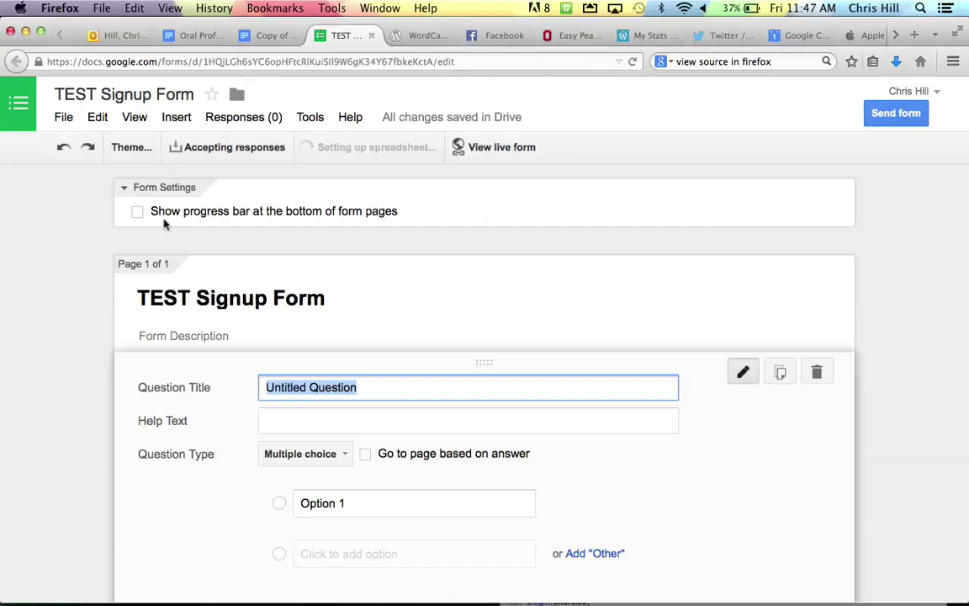
Copy the introductory paragraphs above the table in the pre-signup document into the form's description.
scroll(232, 256, down, 2)
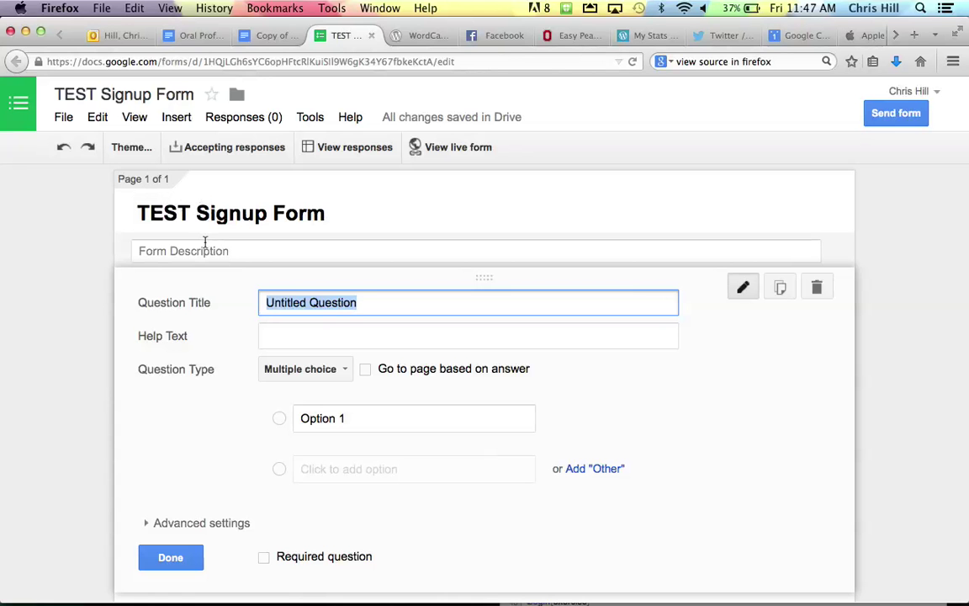
key(ctrl+Tab)
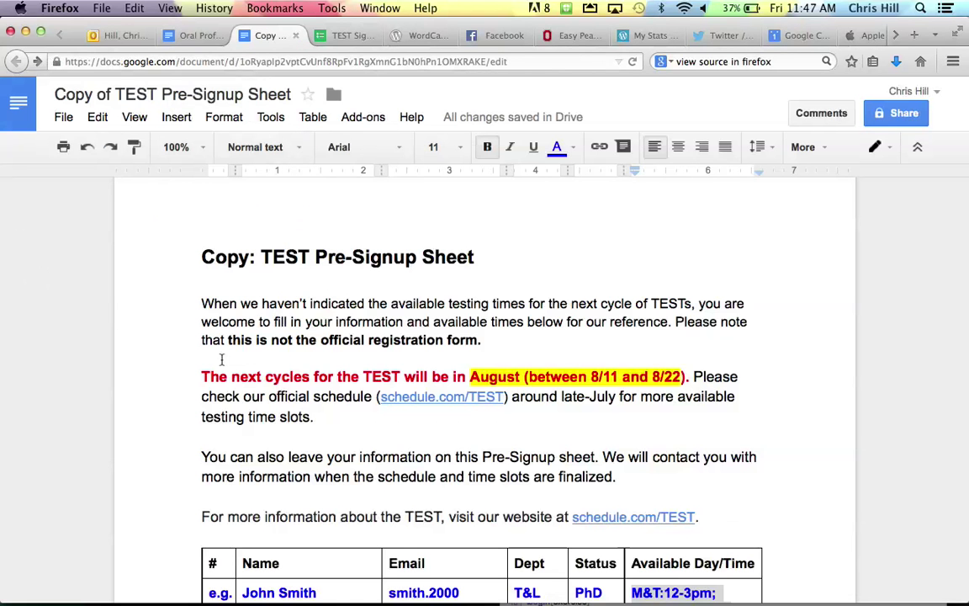
drag(201, 302, 716, 516)
key(super+c)
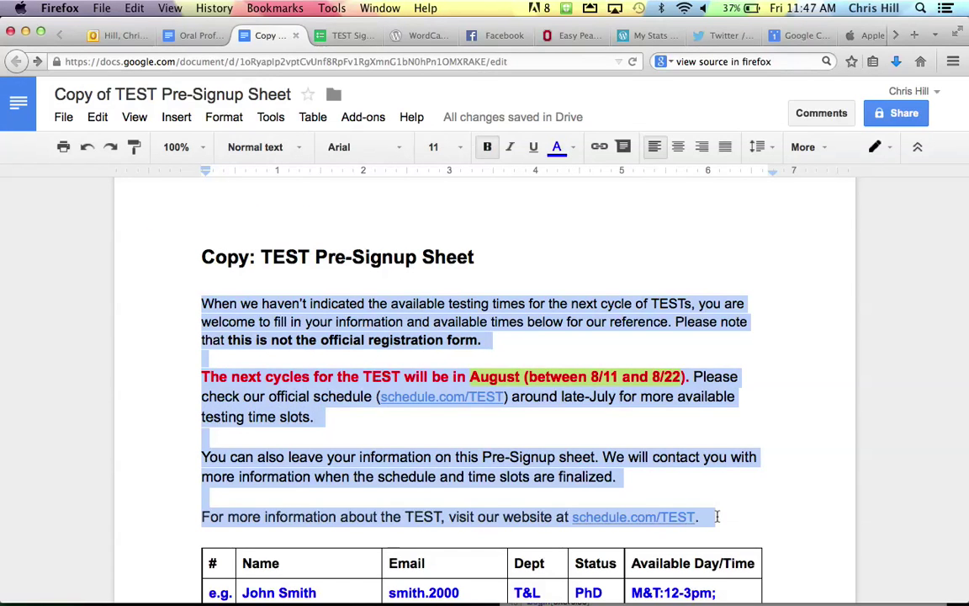
key(ctrl+Tab)
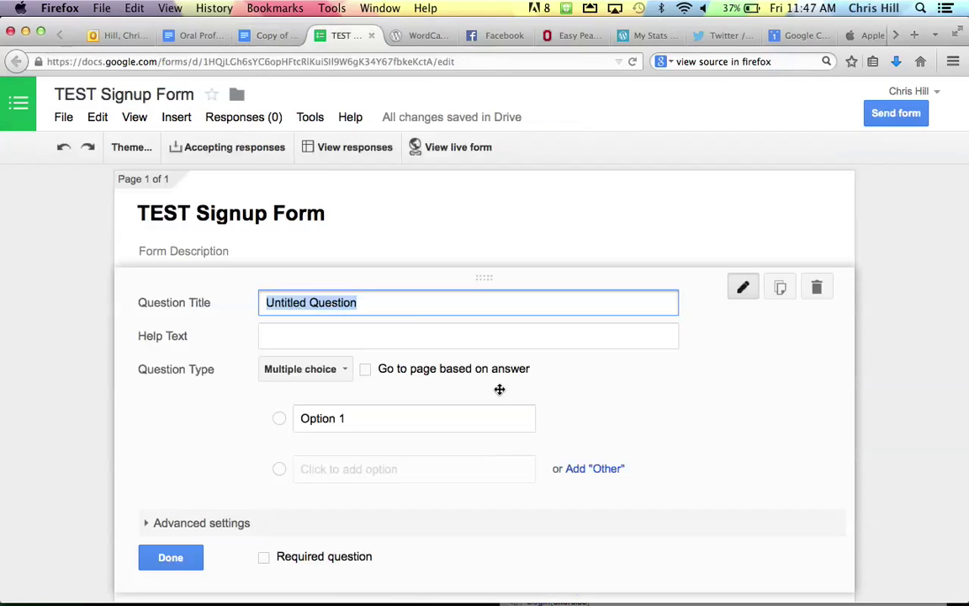
click(323, 254)
key(super+v)
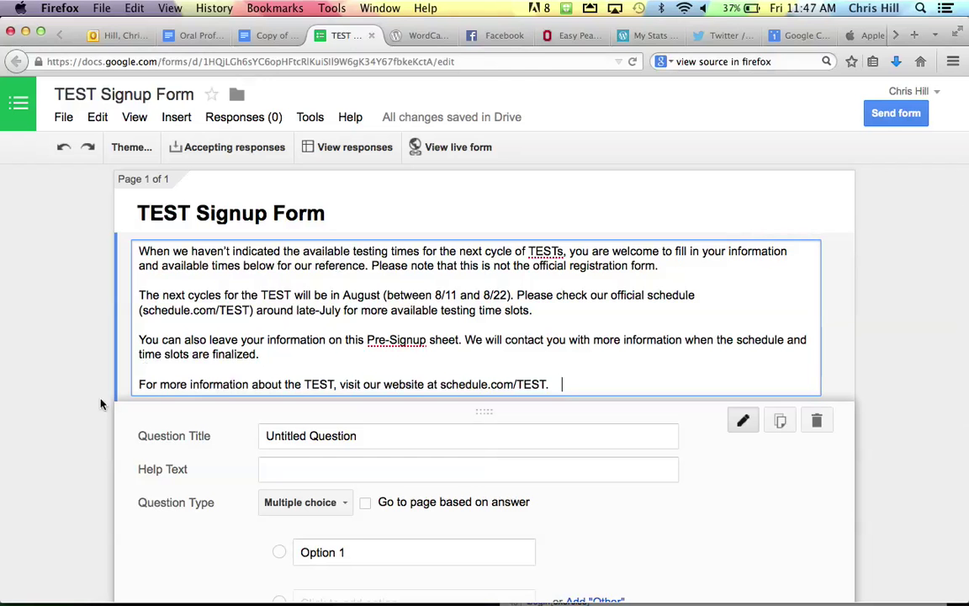
click(159, 461)
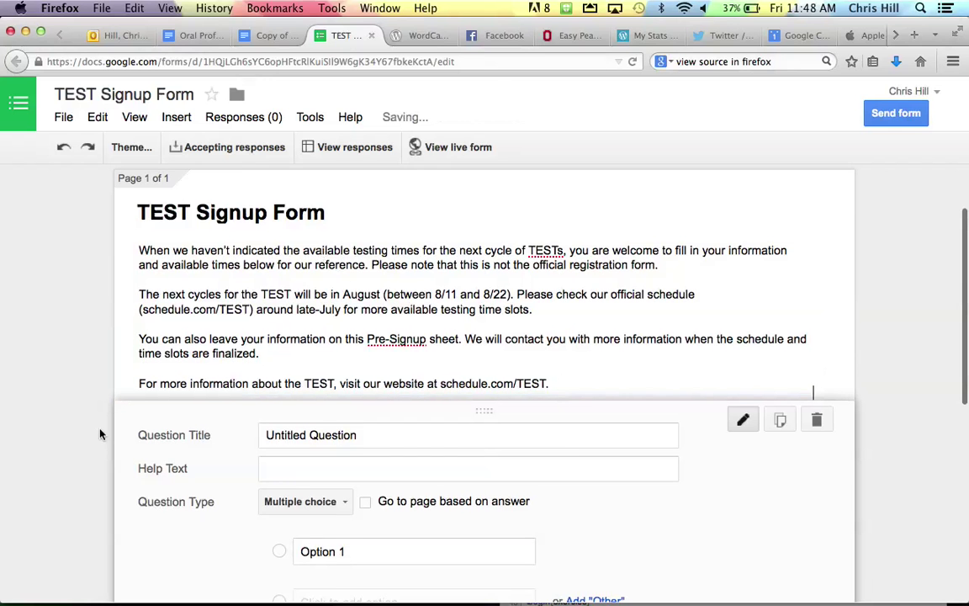
Check the signup table's columns in the document and title the form's first question "Name".
scroll(99, 433, down, 3)
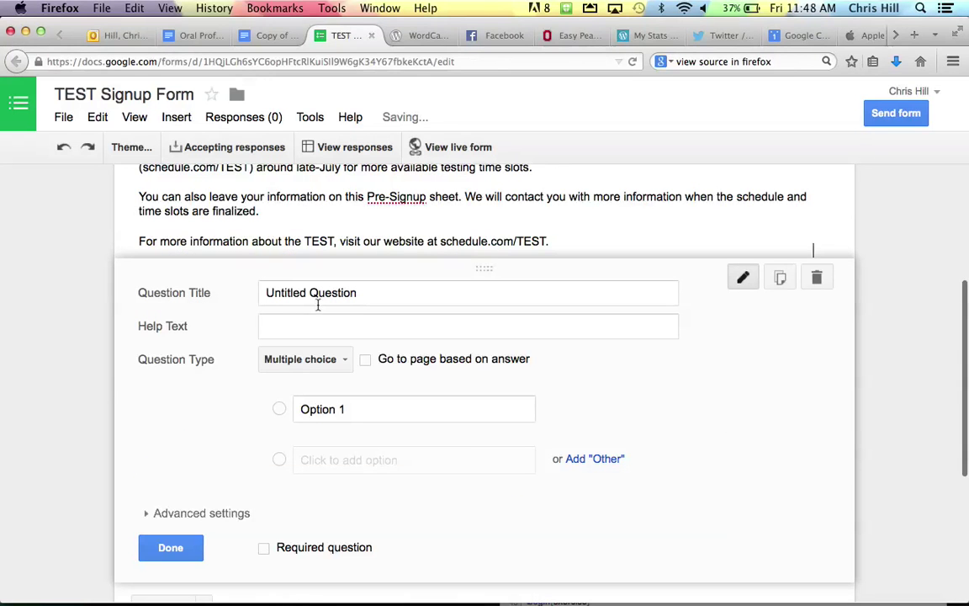
key(ctrl+shift+Tab)
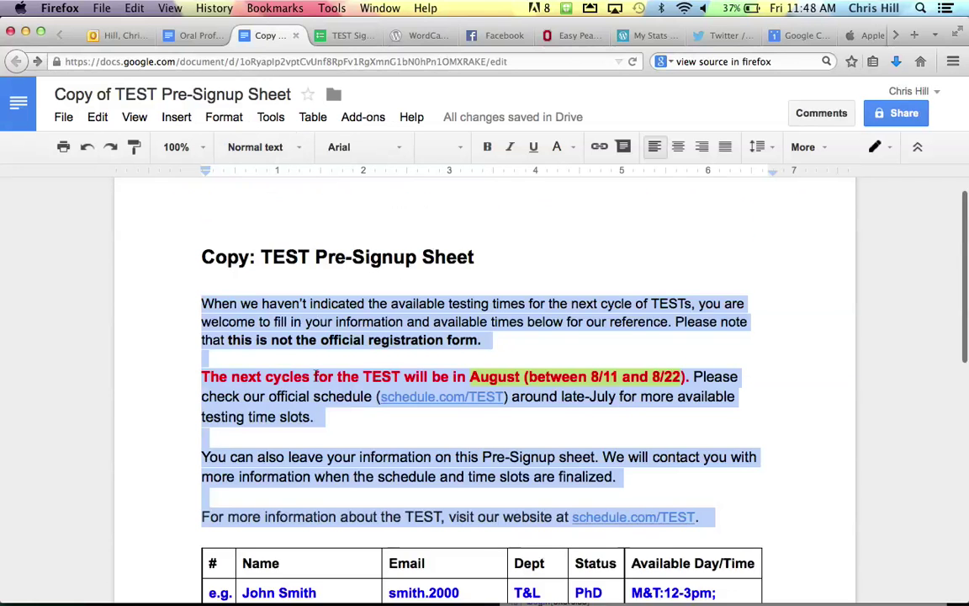
scroll(315, 354, down, 5)
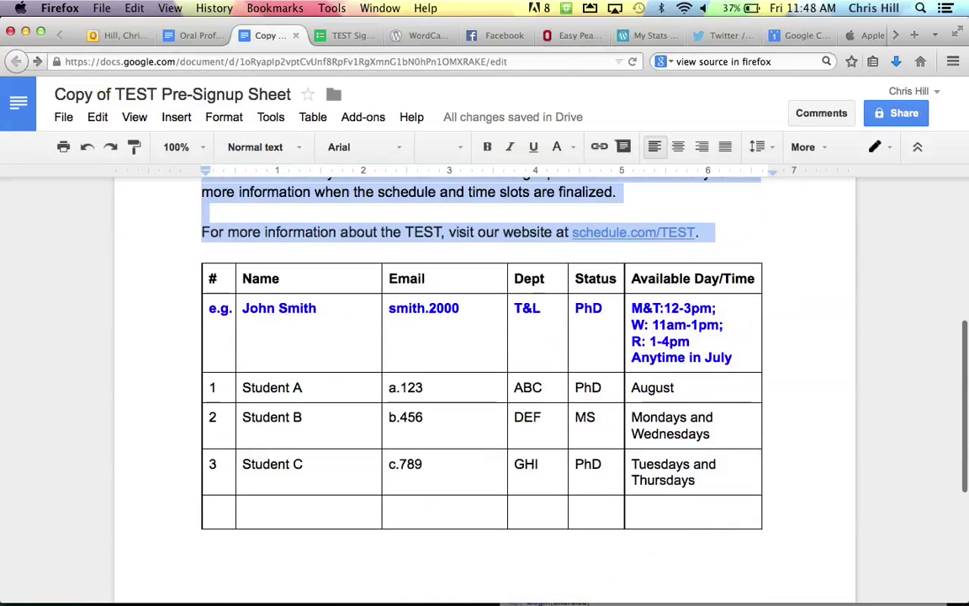
key(ctrl+Tab)
click(279, 296)
text(Nametitled Question)
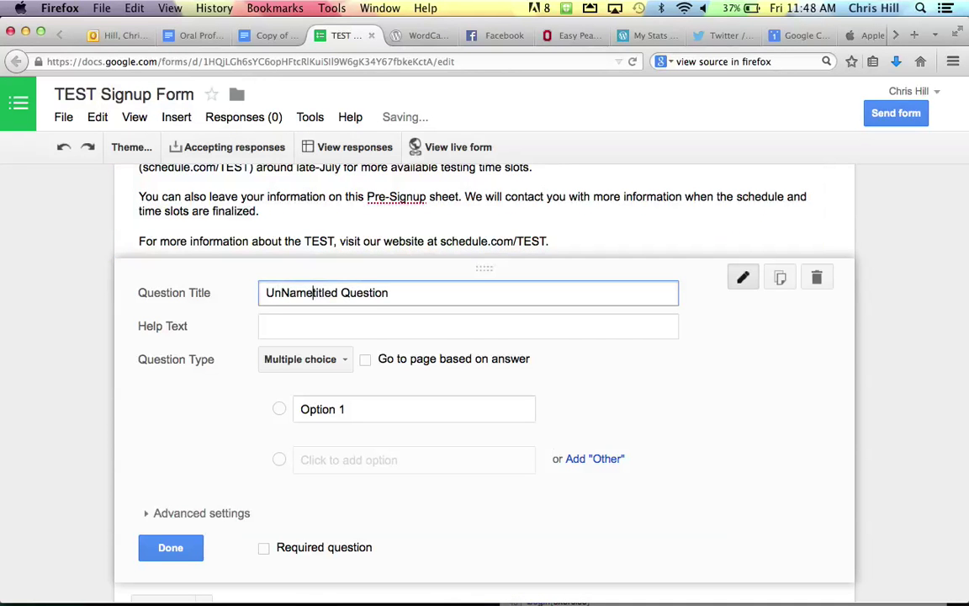
key(super+a)
text(Name)
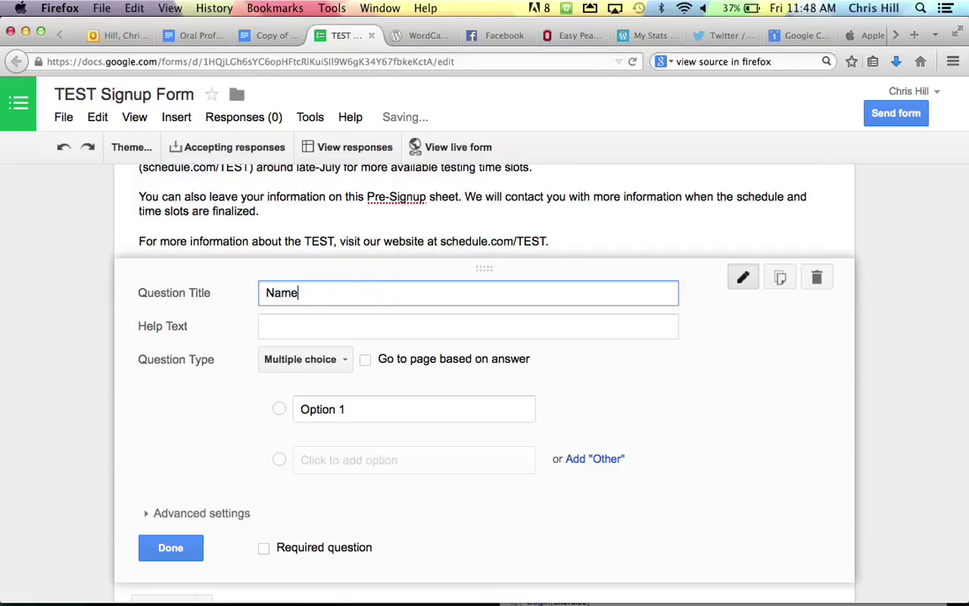
key(Tab)
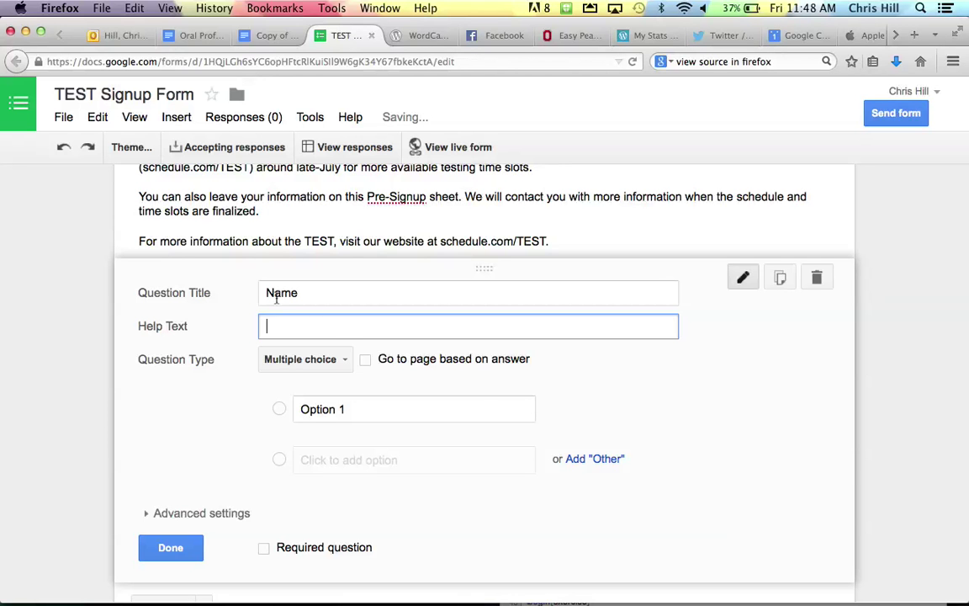
Set the Name question's type to Text, make it required and finish editing it.
click(346, 363)
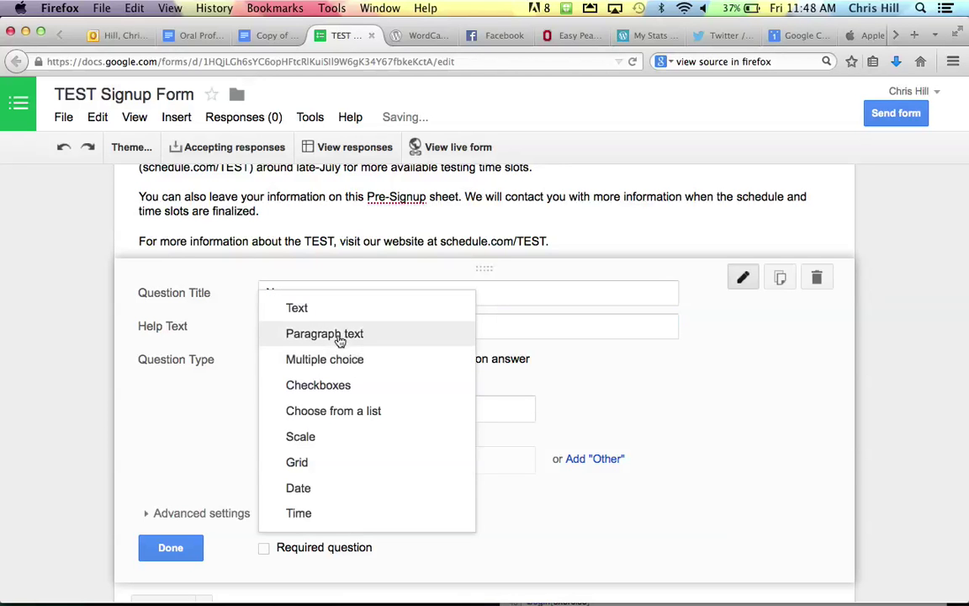
click(327, 307)
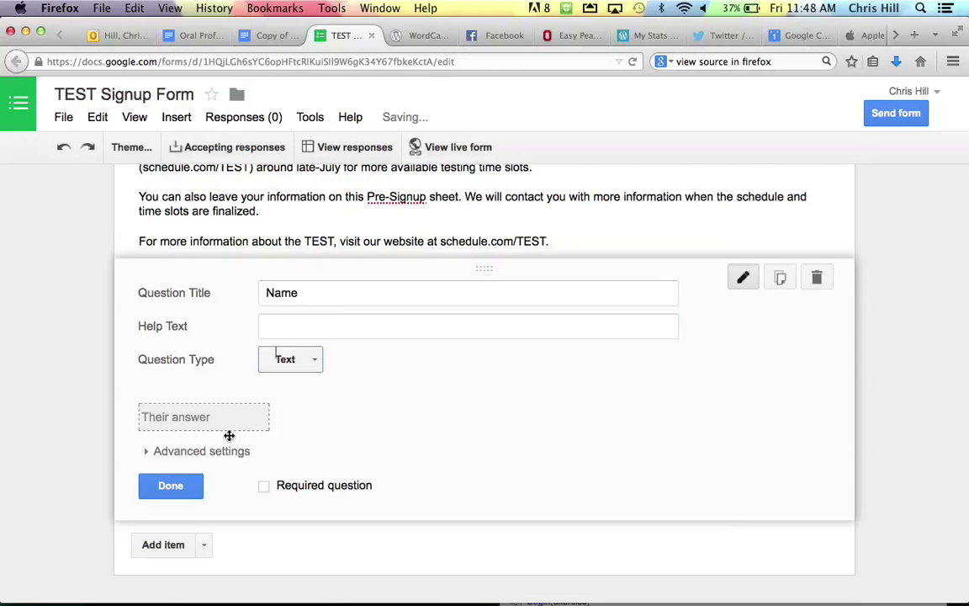
click(264, 487)
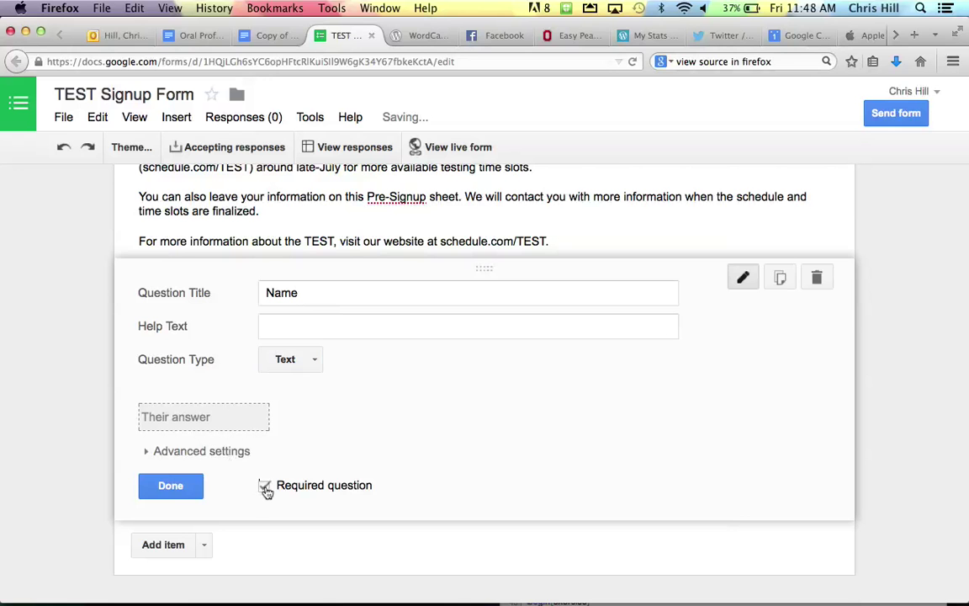
click(190, 489)
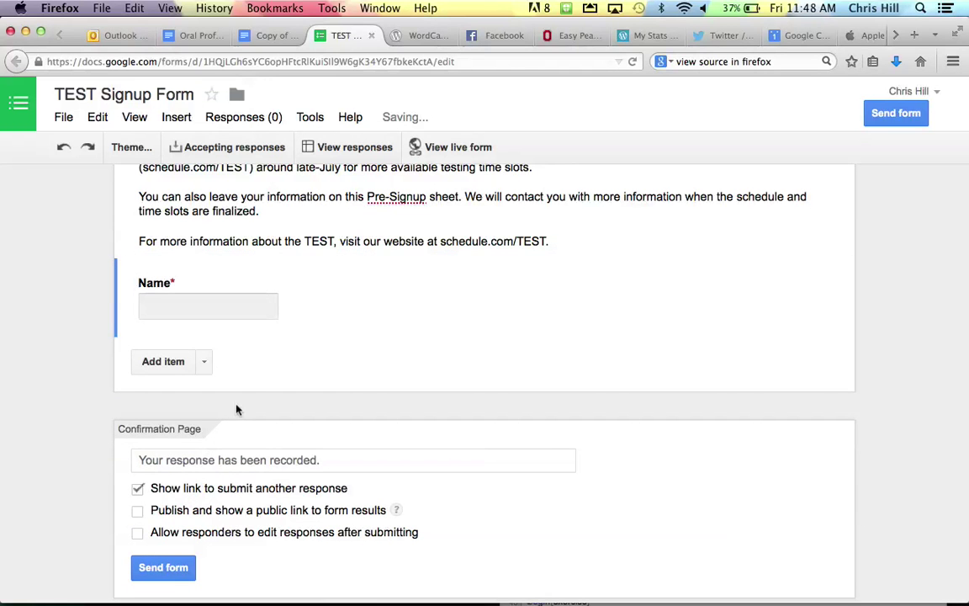
Add a Text question below Name and title it "Email" after the document table's next column.
click(204, 363)
click(174, 413)
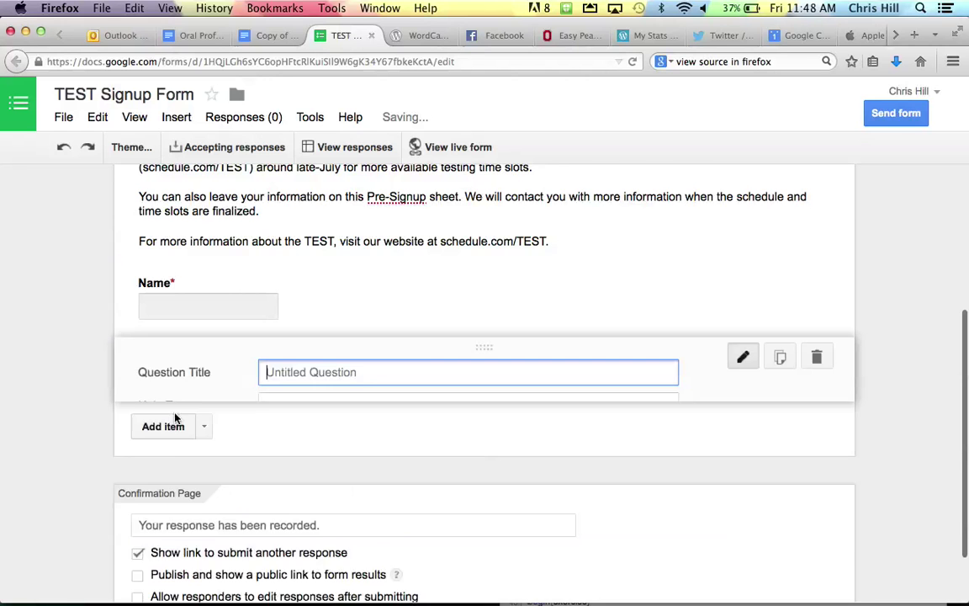
key(ctrl+shift+Tab)
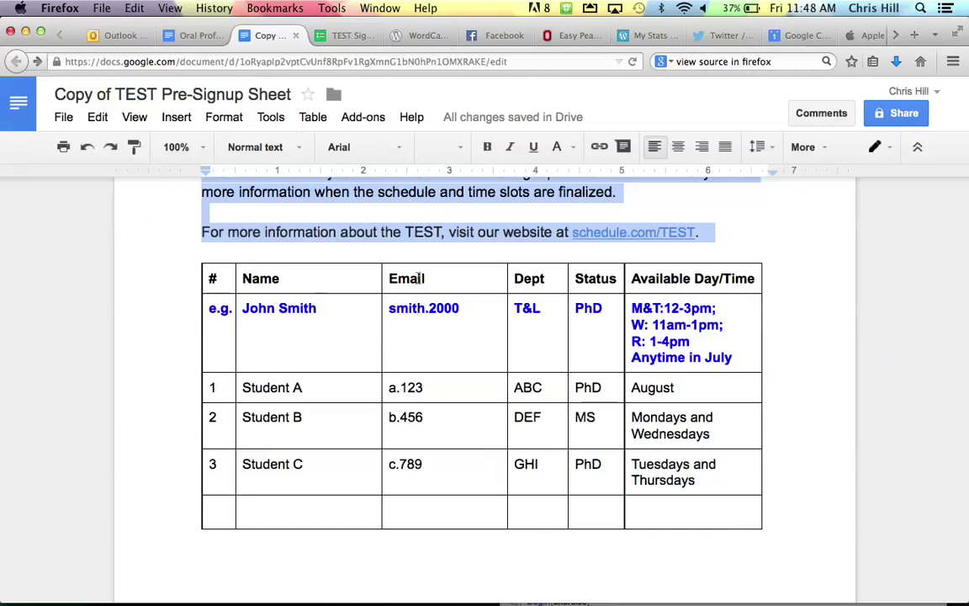
key(ctrl+Tab)
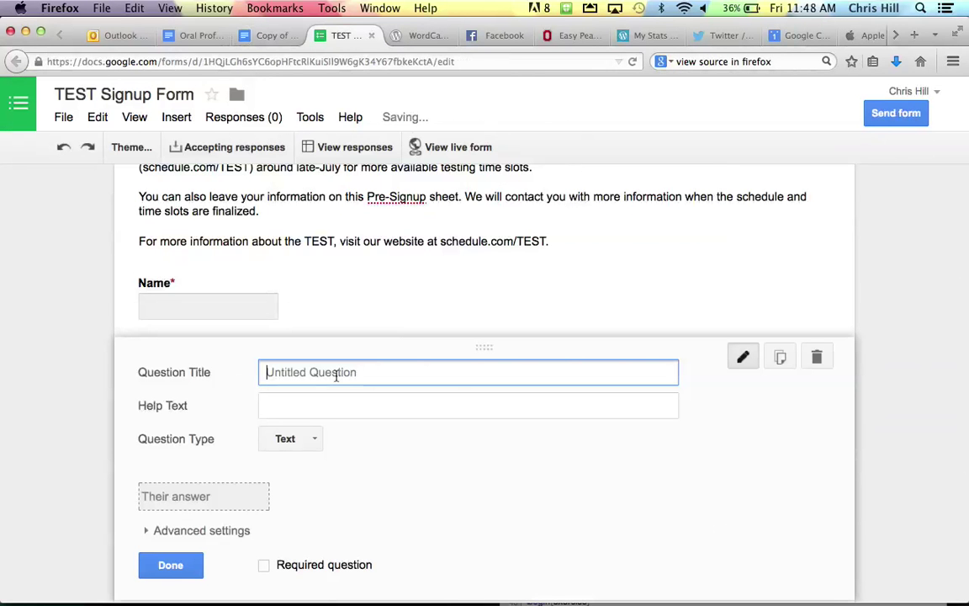
text(Email)
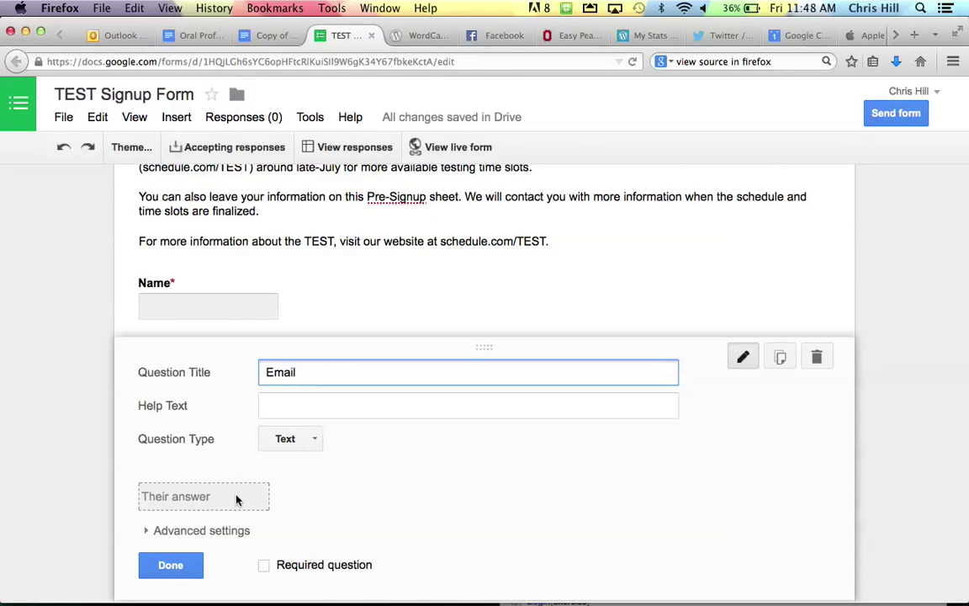
Enable data validation on the Email question as Text, Email address, and save it as a required question.
click(147, 532)
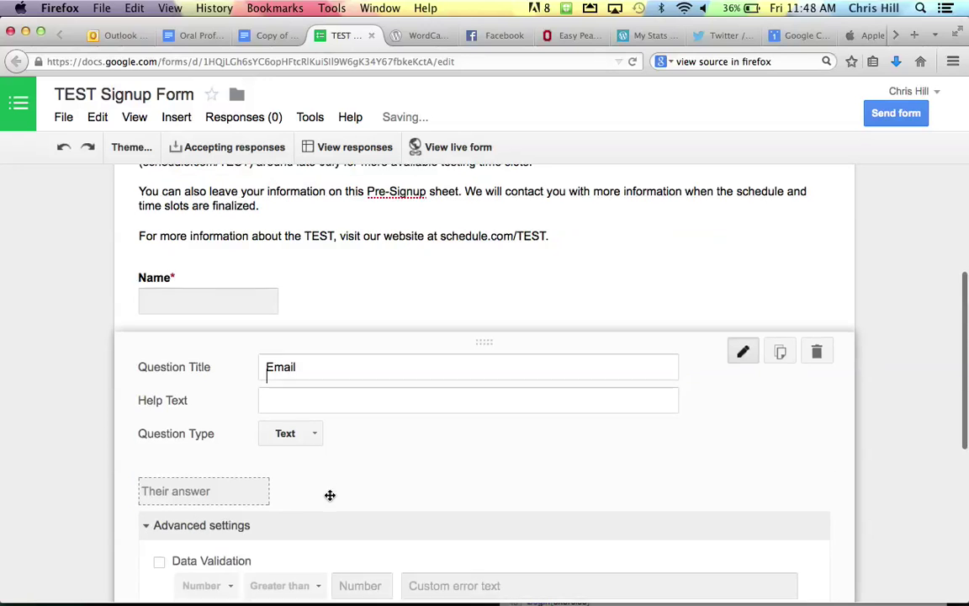
scroll(328, 496, down, 3)
click(160, 419)
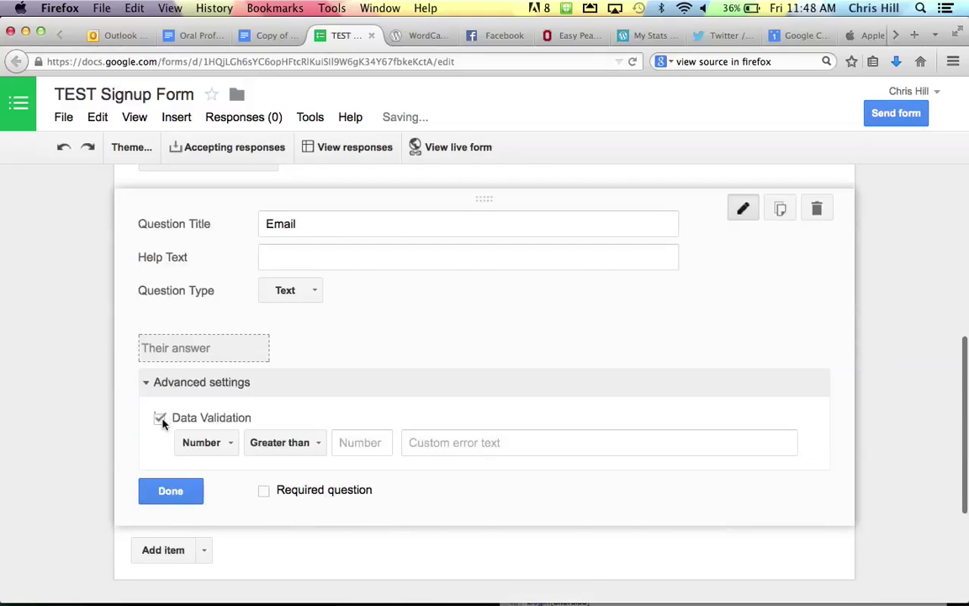
click(231, 446)
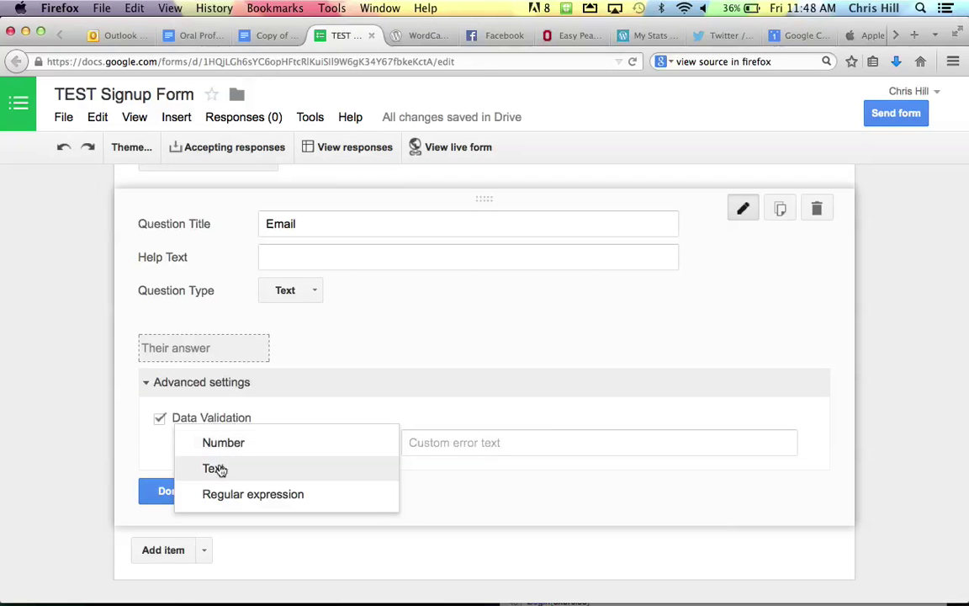
click(216, 469)
click(301, 446)
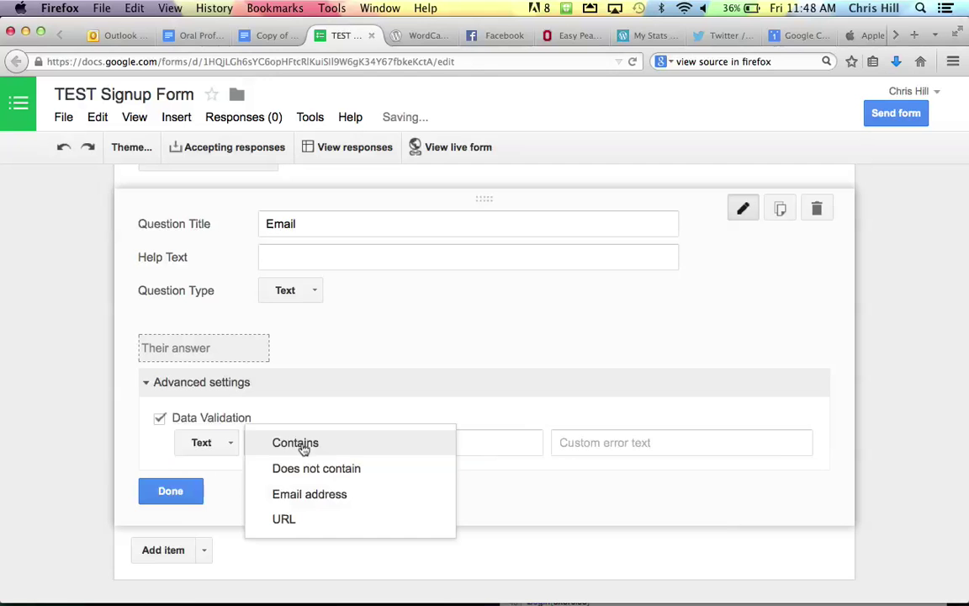
click(290, 494)
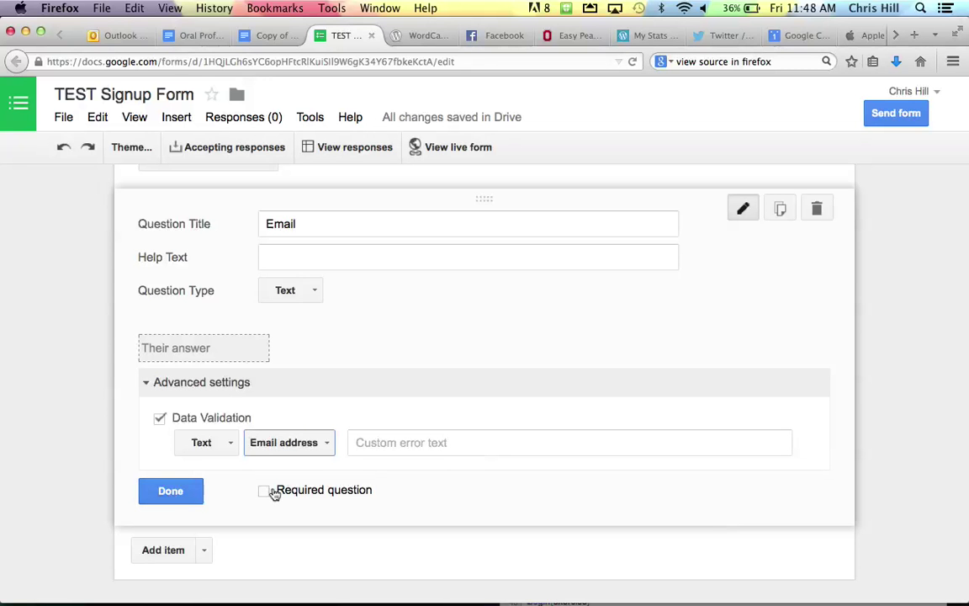
click(264, 491)
click(170, 492)
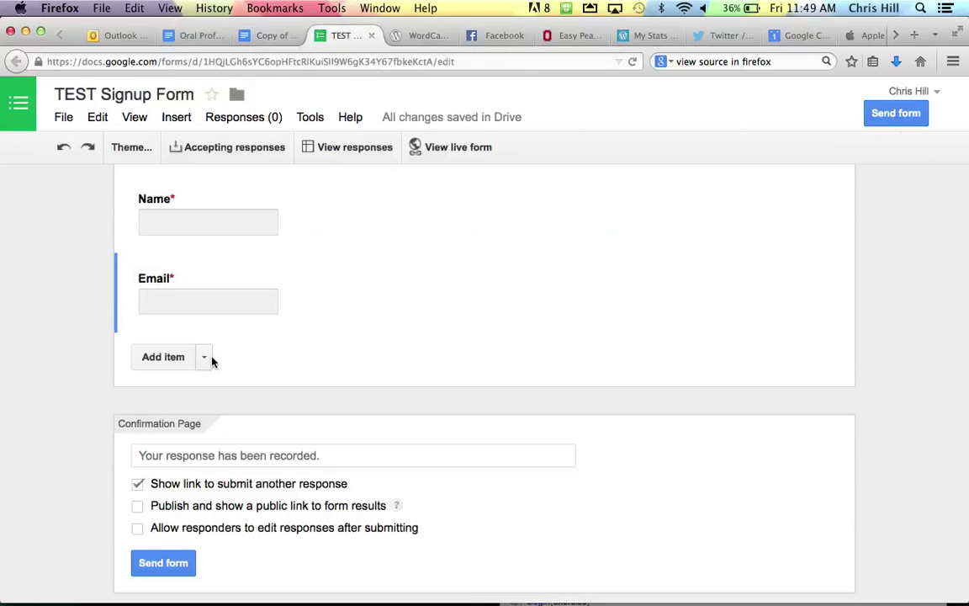
Add a Text question titled "Academic Department" below Email, make it required and finish editing it.
click(204, 357)
click(174, 408)
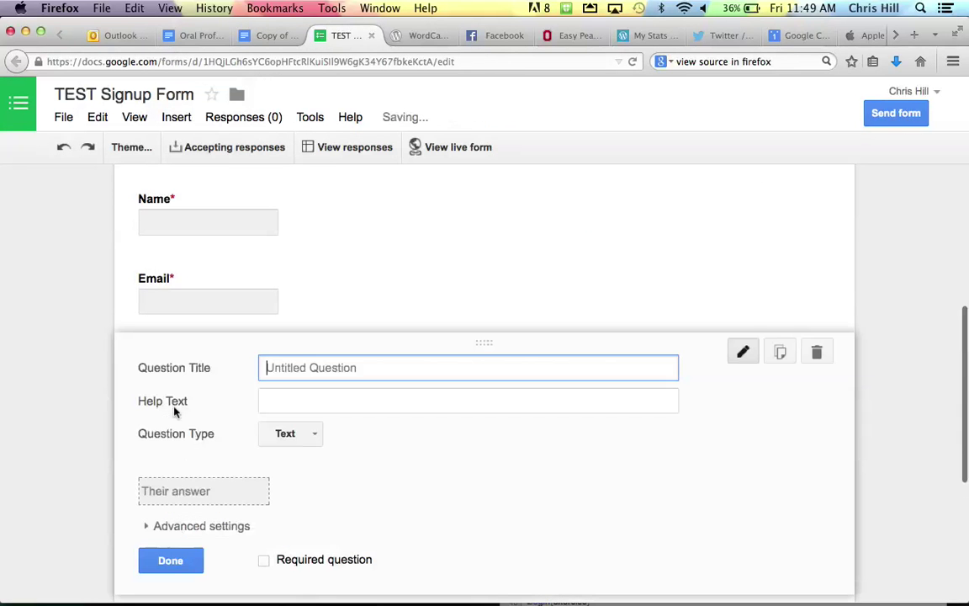
text(Academic)
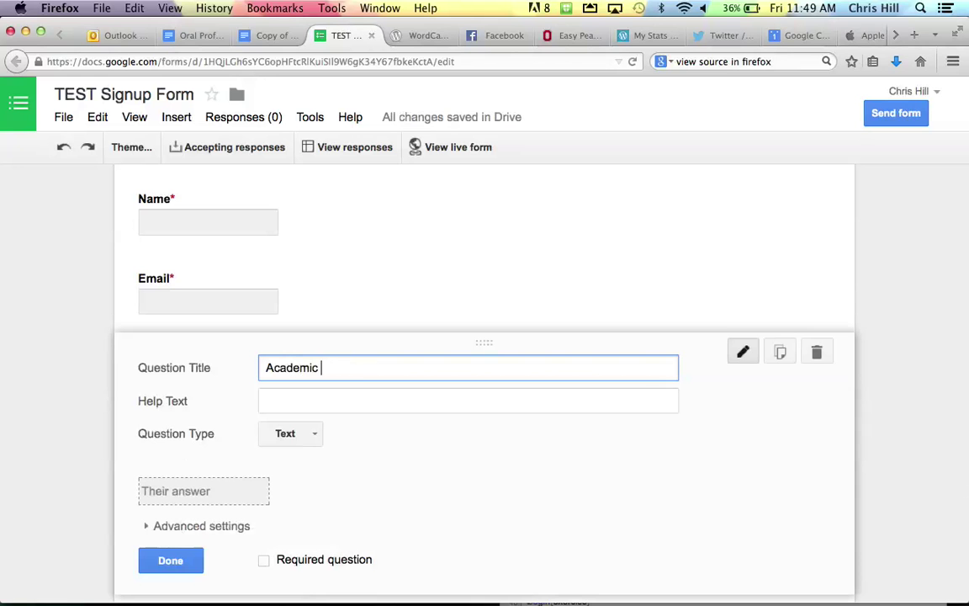
text( Departmetn)
key(BackSpace)
key(BackSpace)
text(nt)
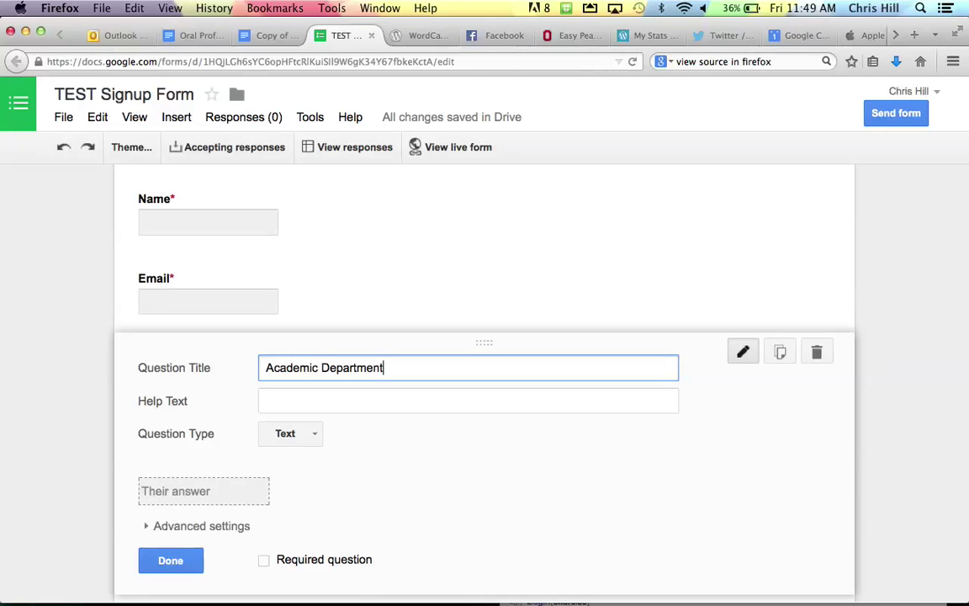
click(264, 561)
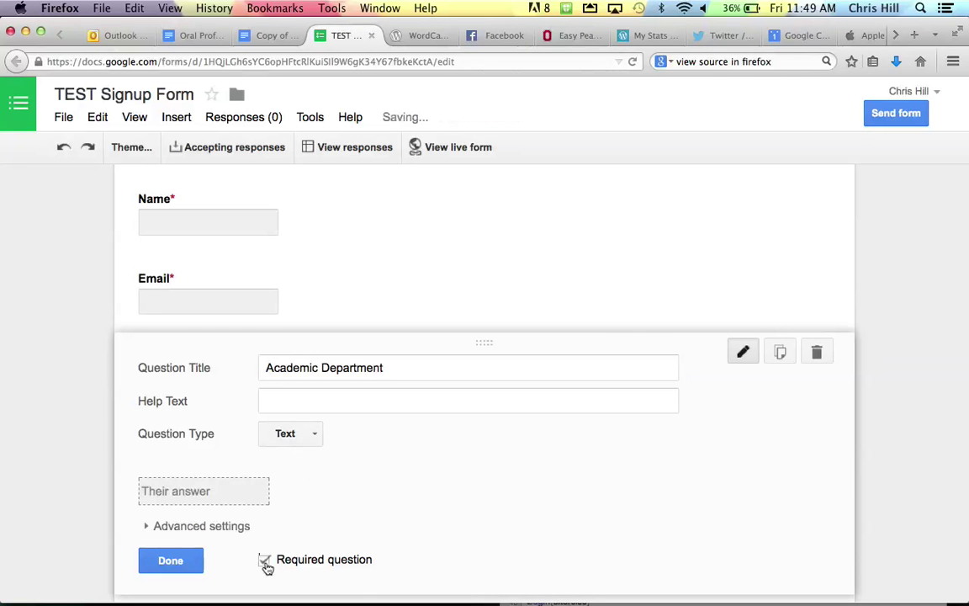
click(188, 563)
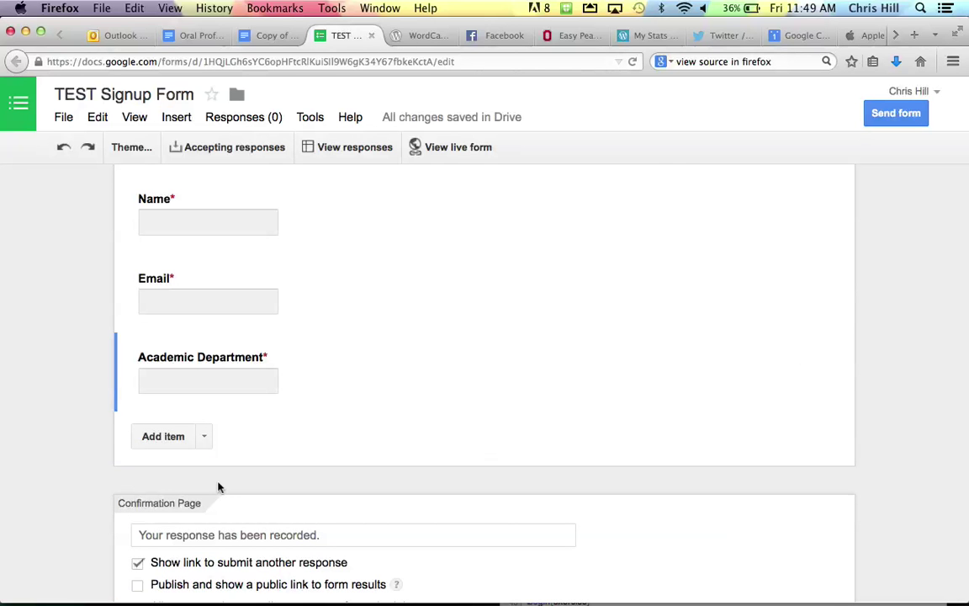
Check the document table's Status column and add a Multiple choice question titled "Academic Status" to the form.
key(ctrl+shift+Tab)
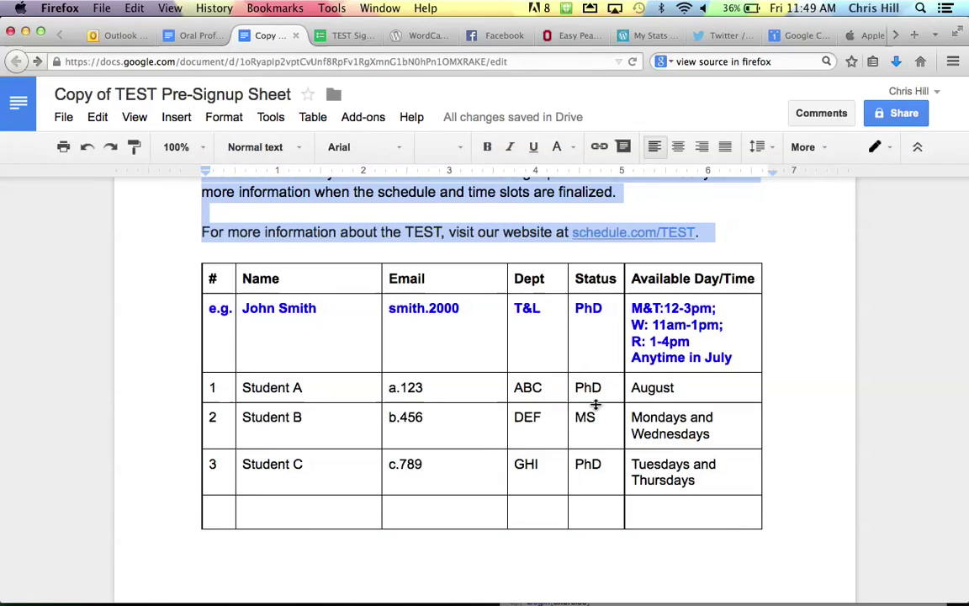
key(ctrl+Tab)
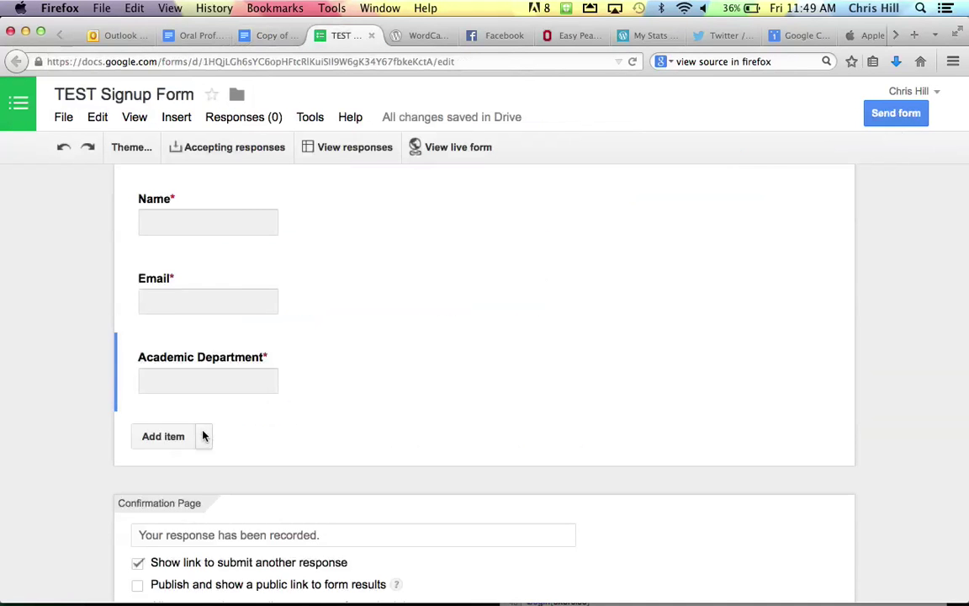
click(203, 436)
click(202, 358)
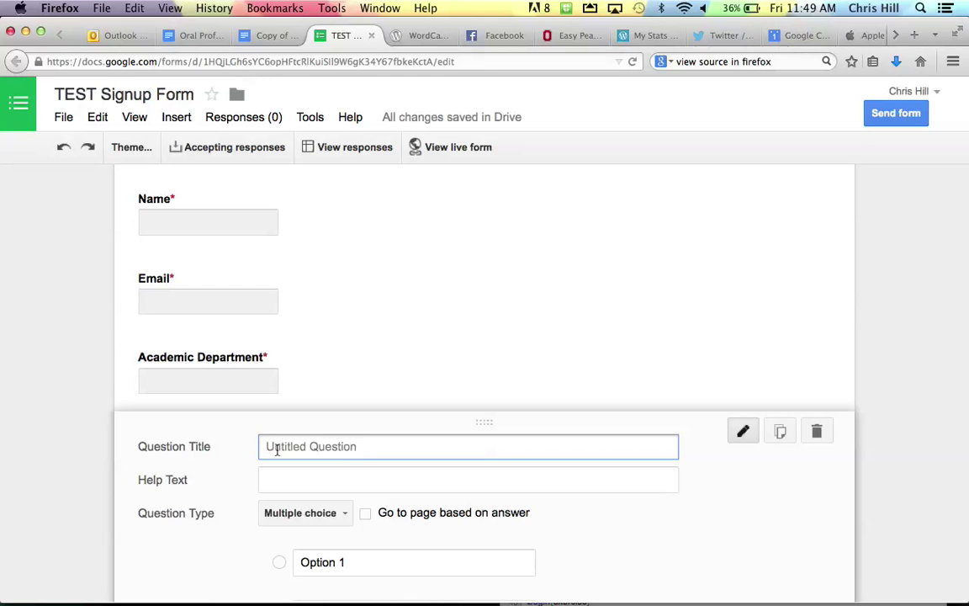
text(Status)
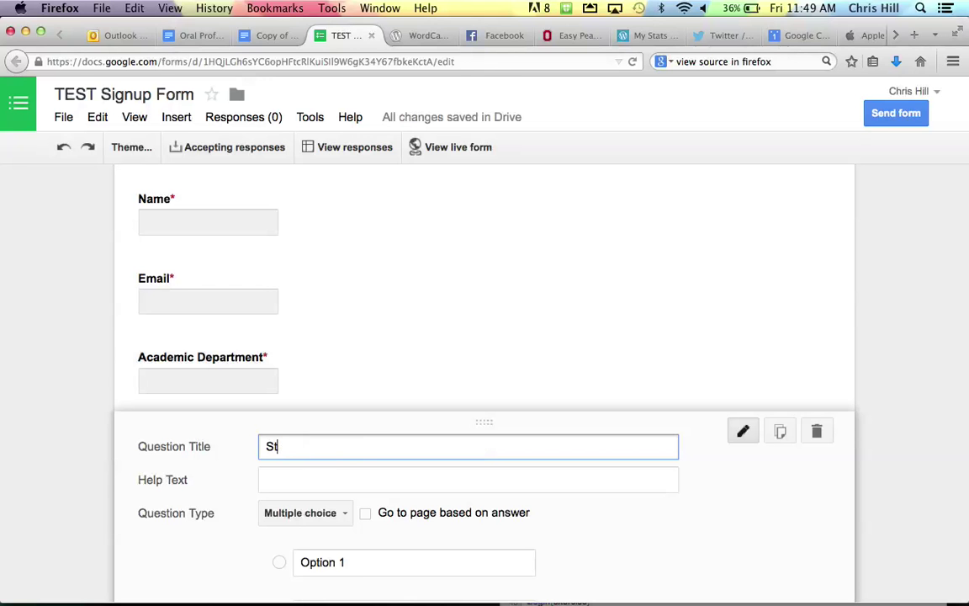
key(BackSpace)
key(BackSpace)
text(Academic Status)
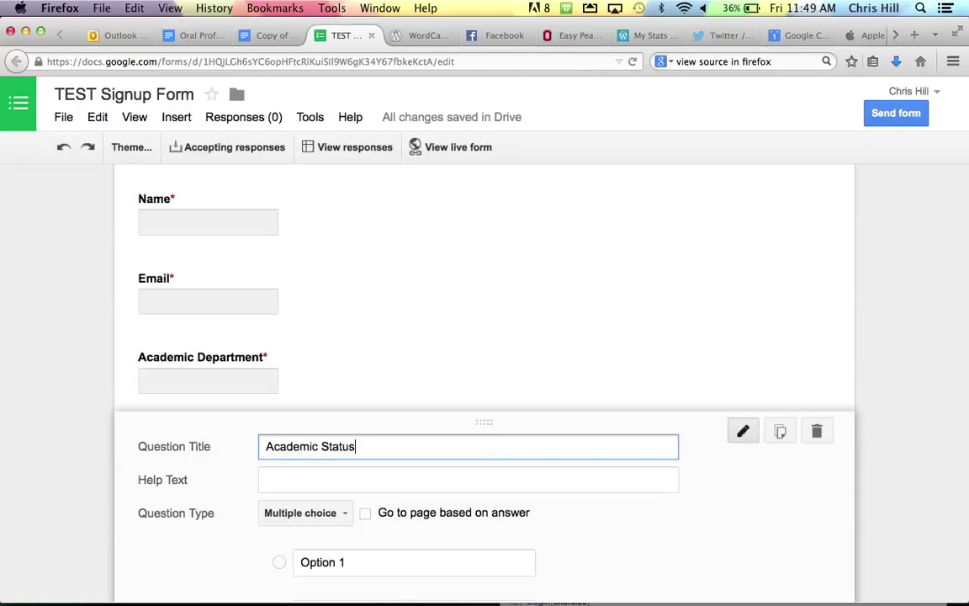
Give the Academic Status question the answer options "Master's", "PhD" and "Other".
click(266, 480)
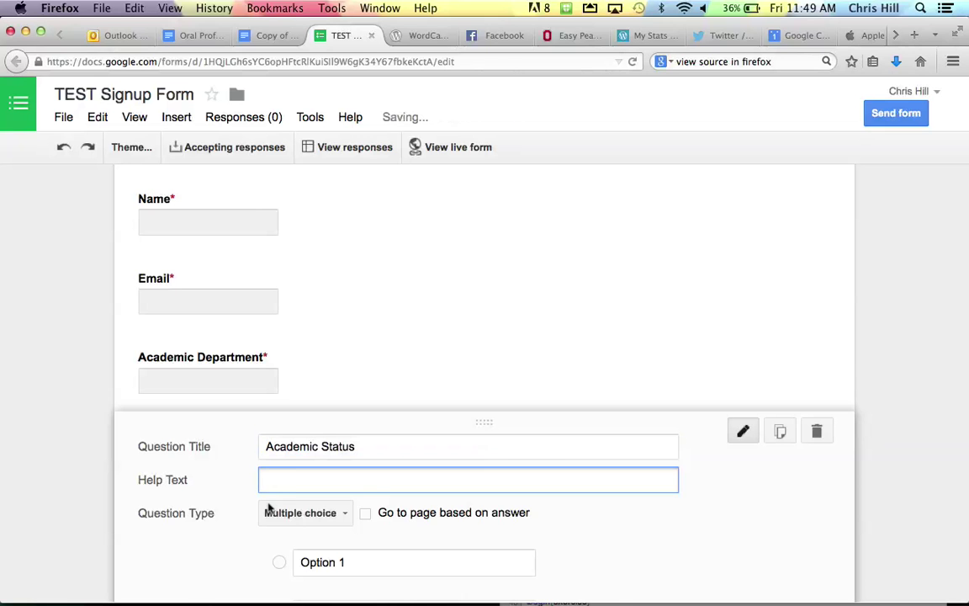
scroll(340, 513, down, 3)
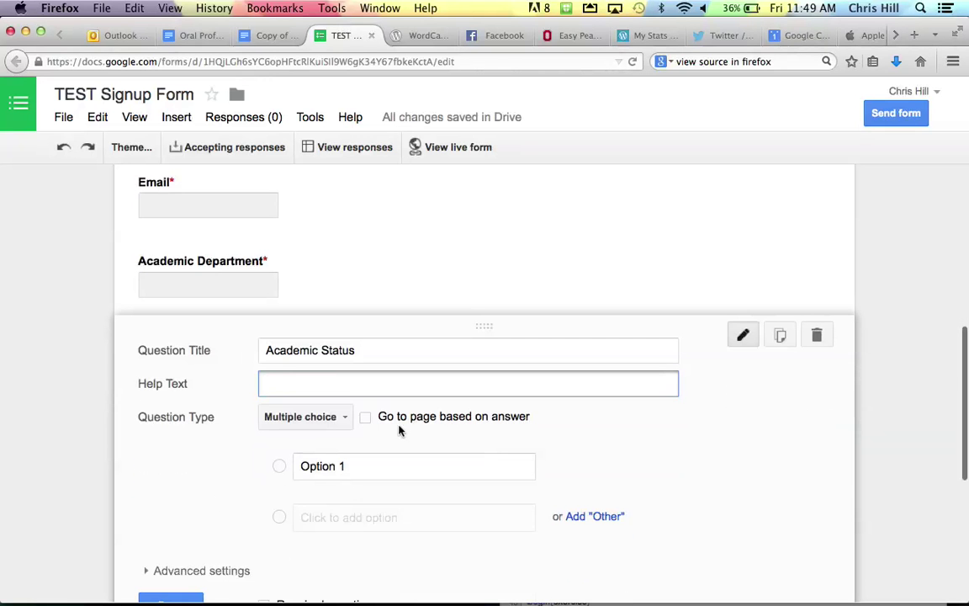
click(296, 467)
text(Mas)
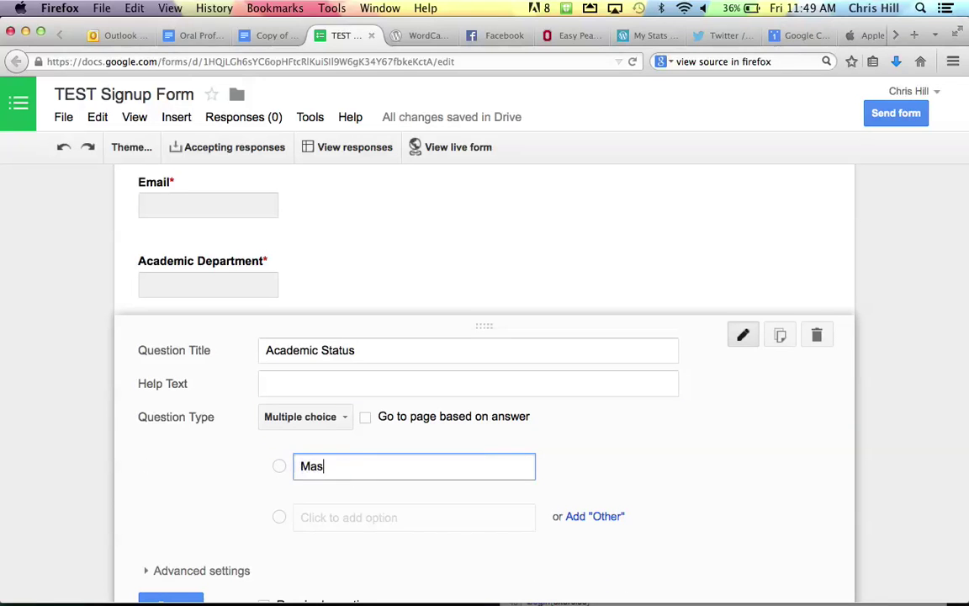
text(ter's)
key(Return)
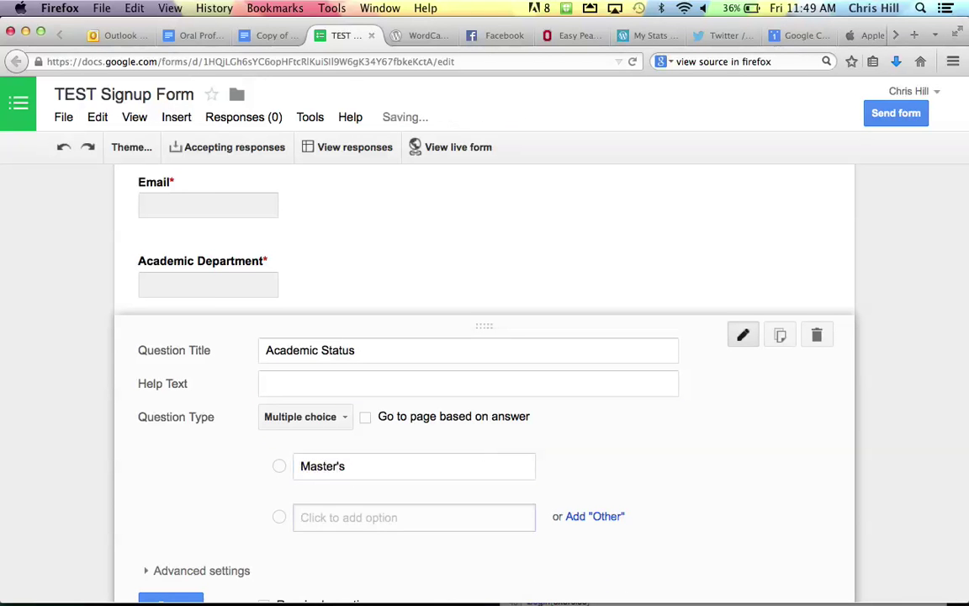
text(PhD)
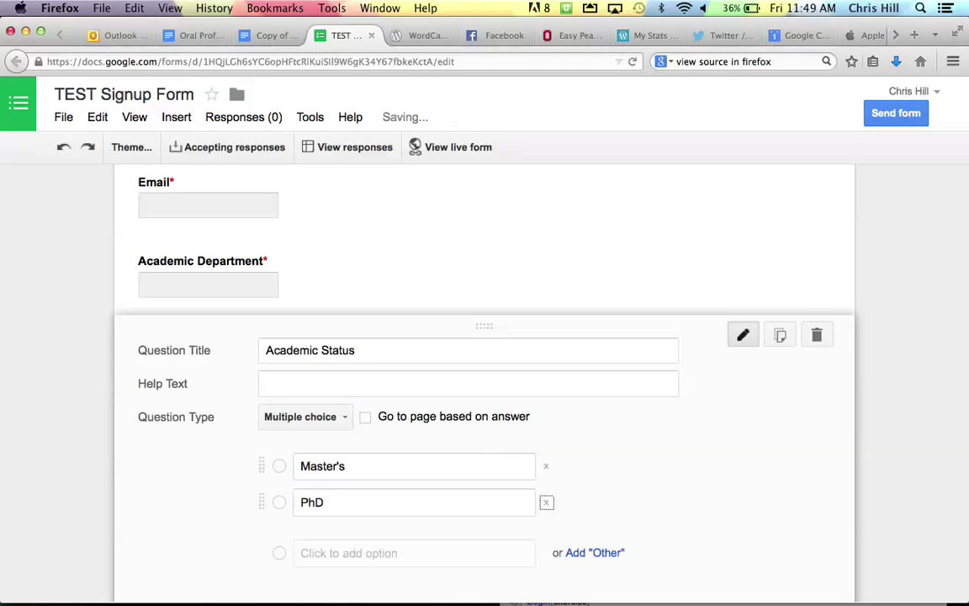
key(Return)
text(o)
key(BackSpace)
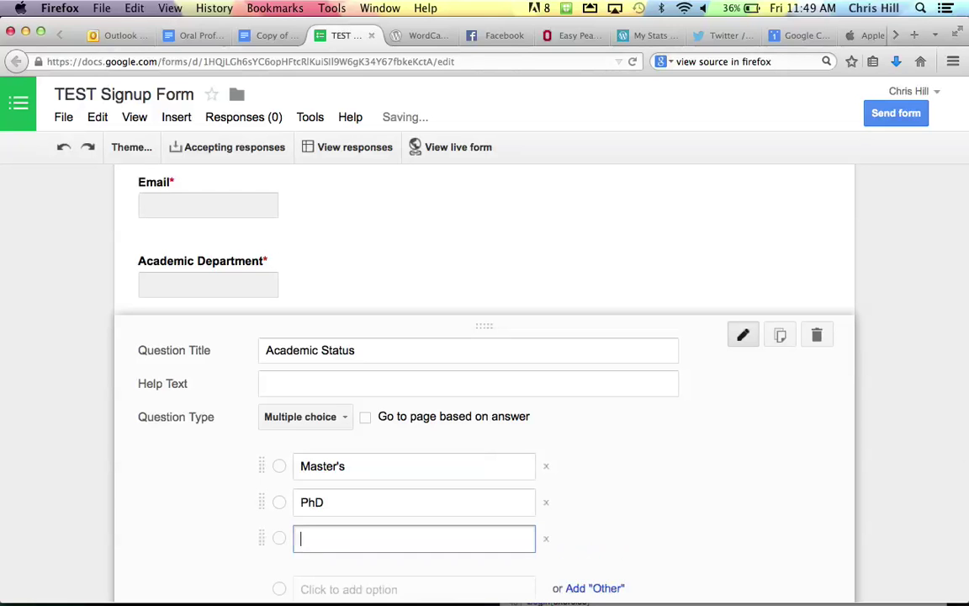
text(Other)
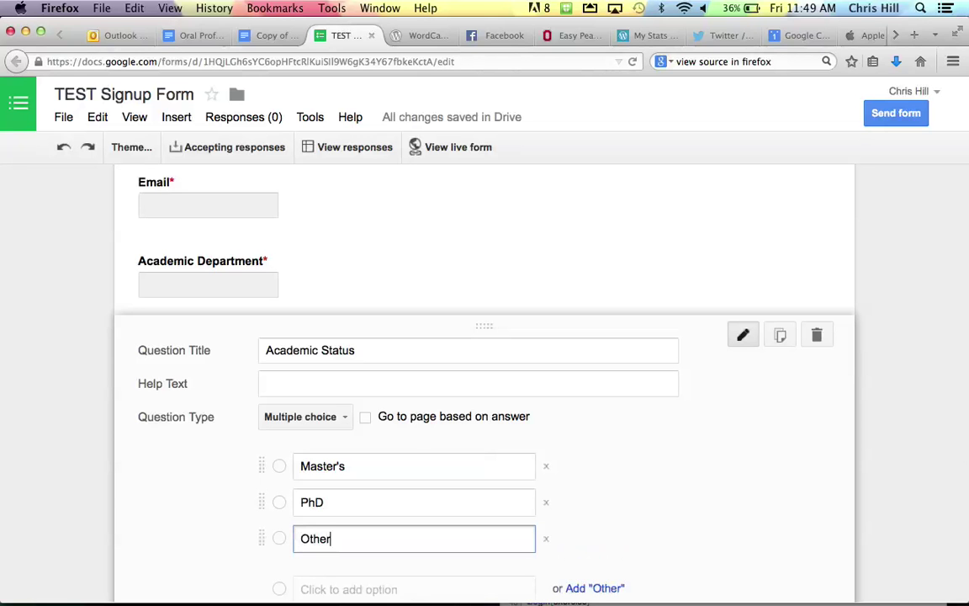
Make the Academic Status question required and finish editing it.
scroll(416, 467, down, 2)
scroll(417, 467, down, 2)
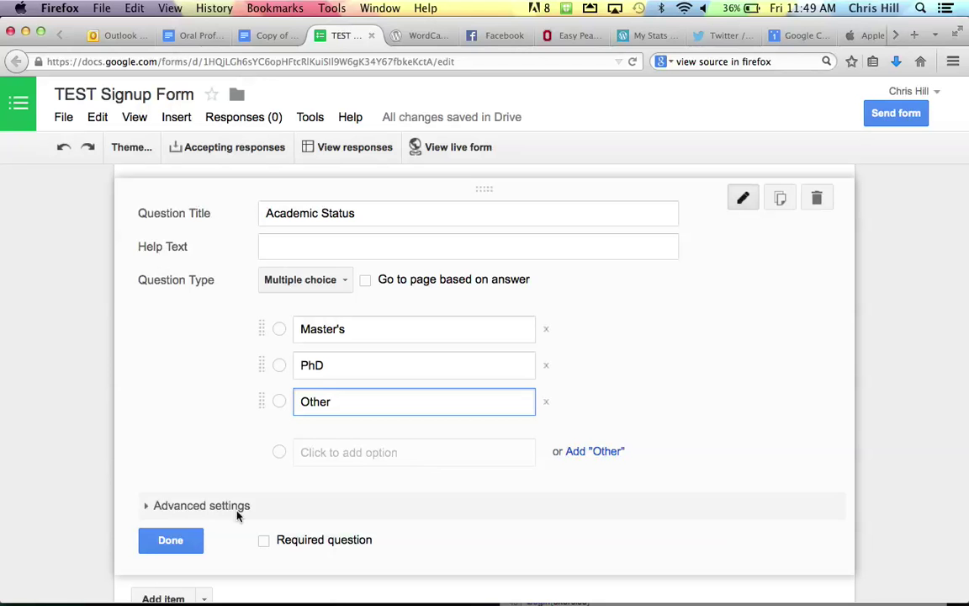
click(265, 543)
click(171, 540)
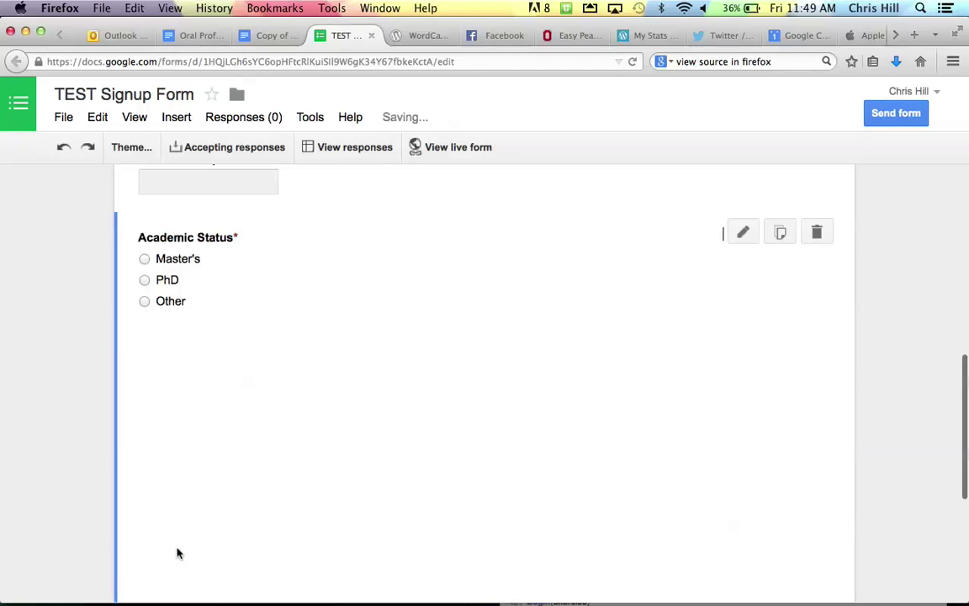
Add a Text question below Academic Status titled "Available Day(s) / Time(s)", based on the document table's last column.
key(ctrl+shift+Tab)
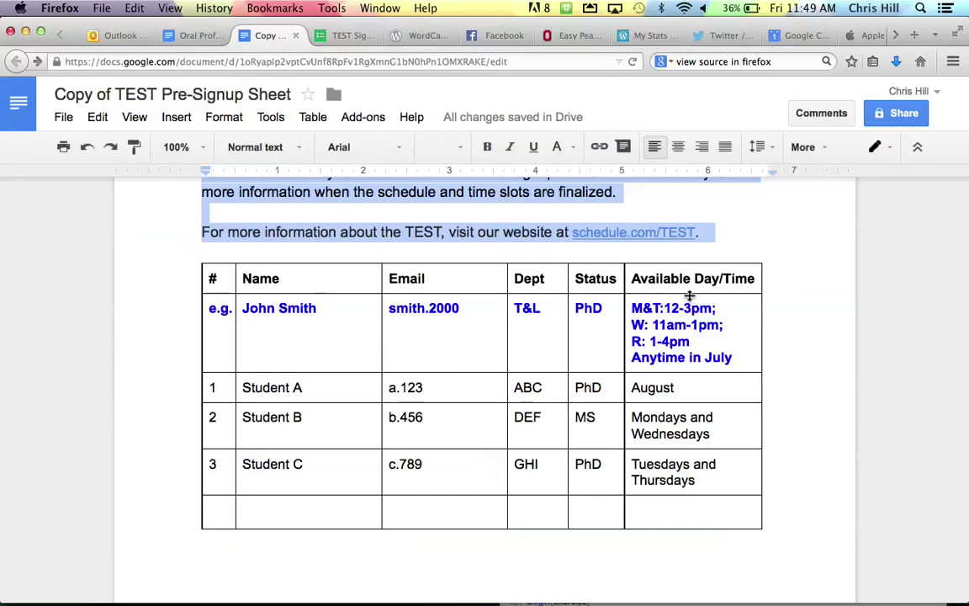
key(ctrl+Tab)
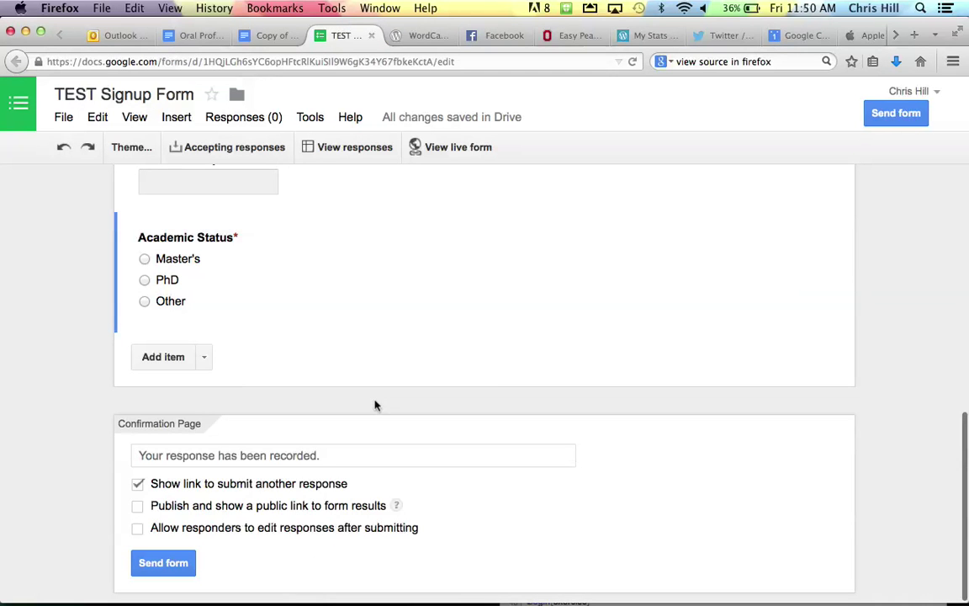
click(202, 359)
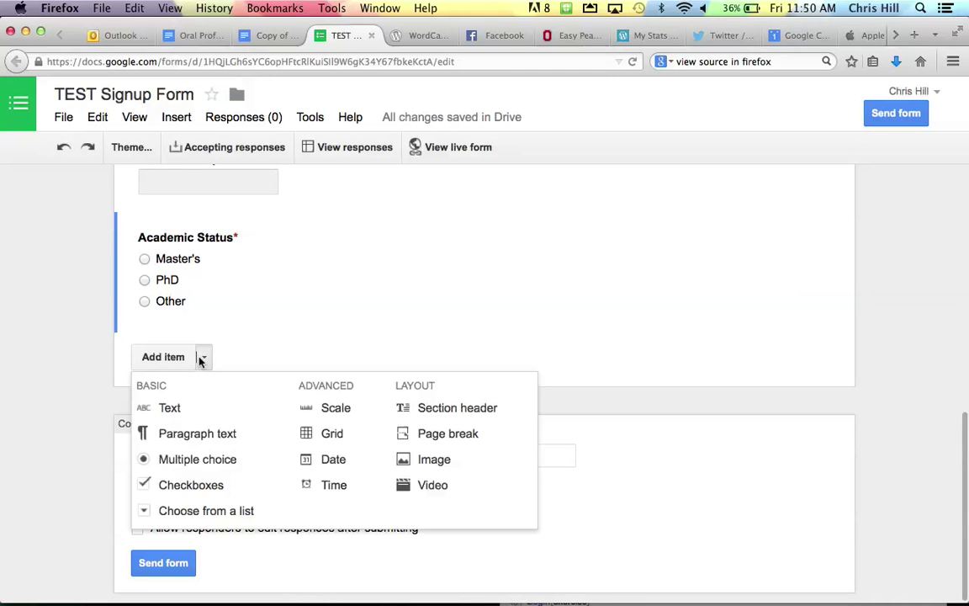
click(170, 409)
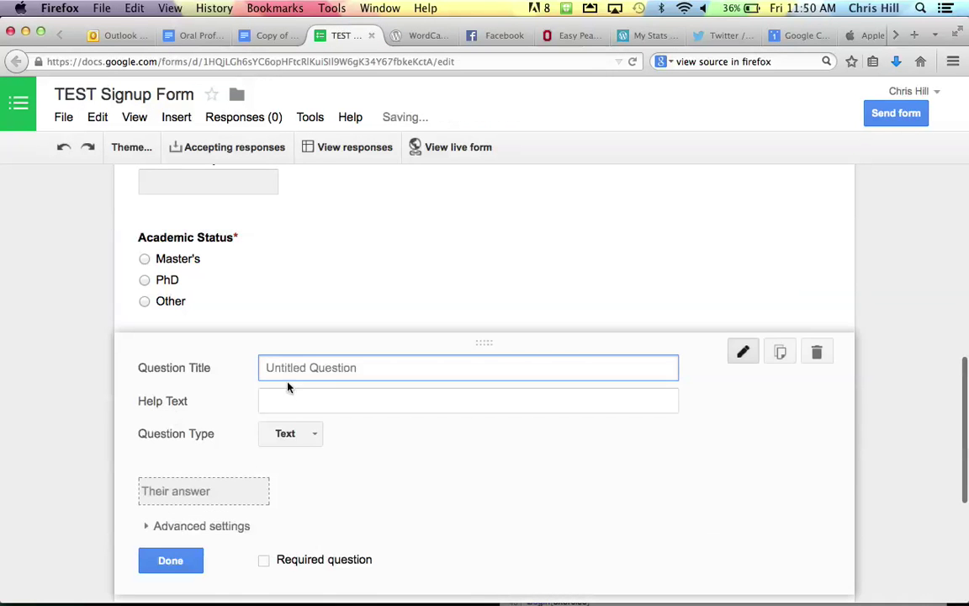
key(ctrl+shift+Tab)
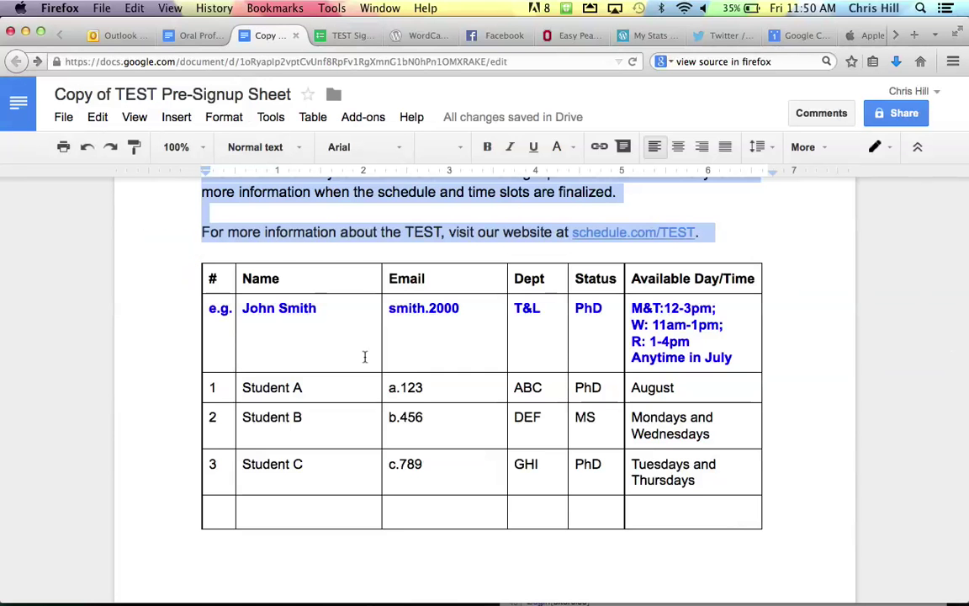
key(ctrl+Tab)
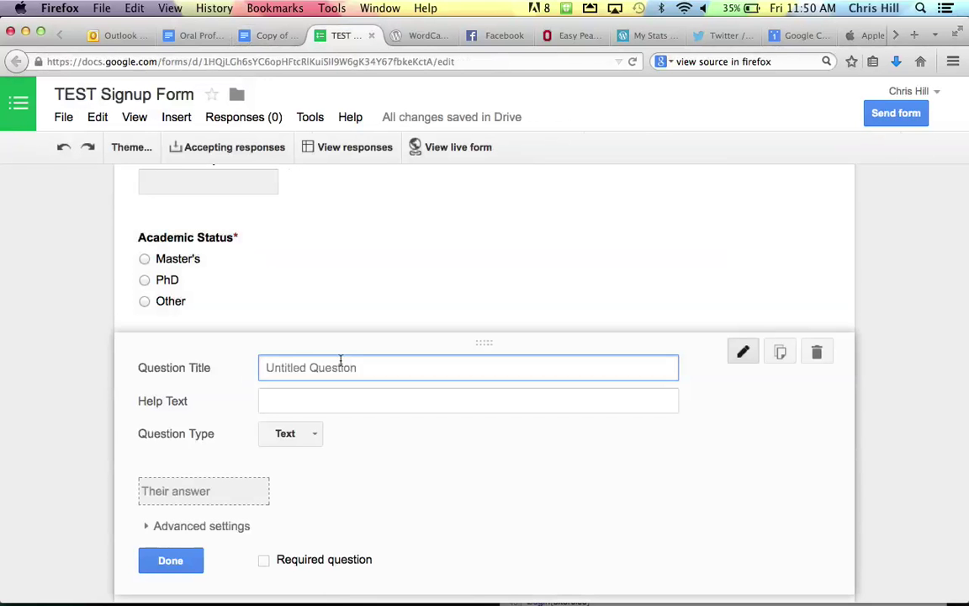
text(Available Day(s) / Time(s)
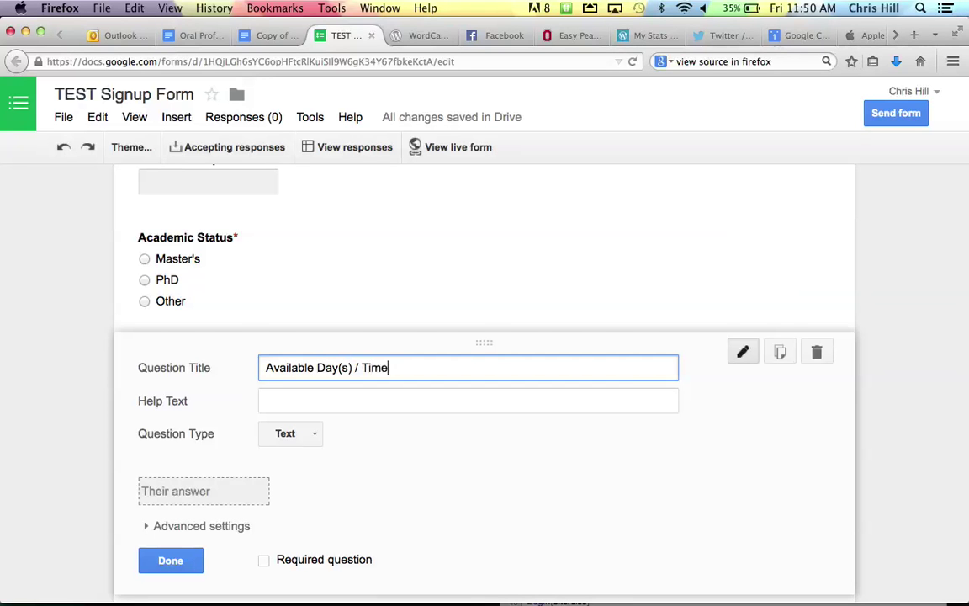
Copy the example availability from the document's Available Day/Time column into the new question's help text, leaving the document intact.
click(467, 400)
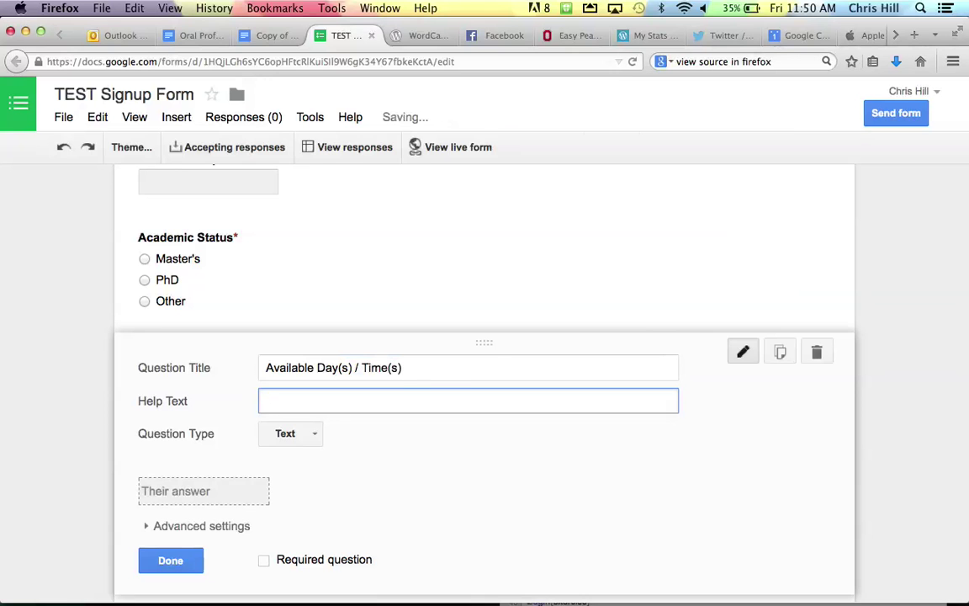
key(ctrl+shift+Tab)
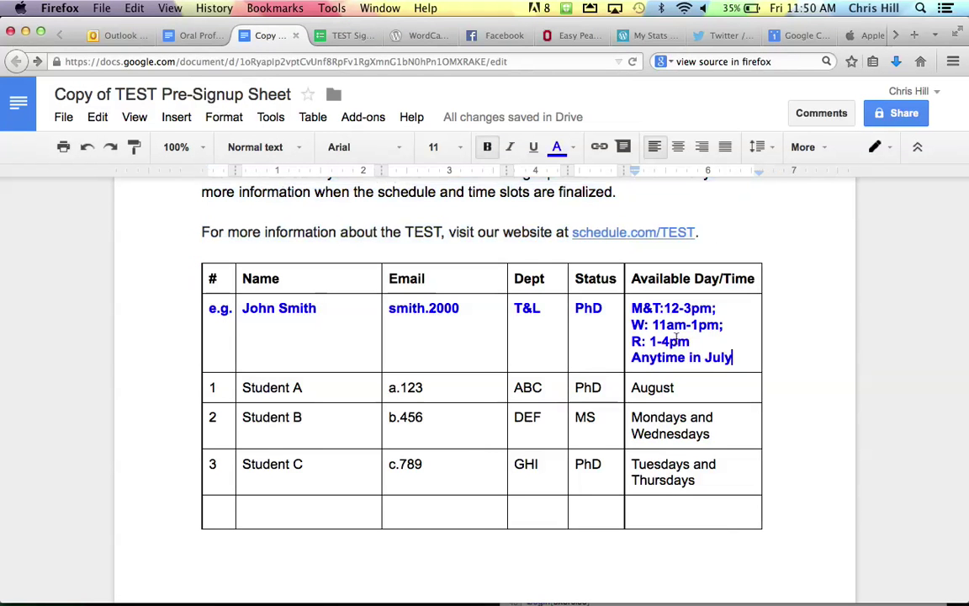
shift+click(633, 310)
key(super+x)
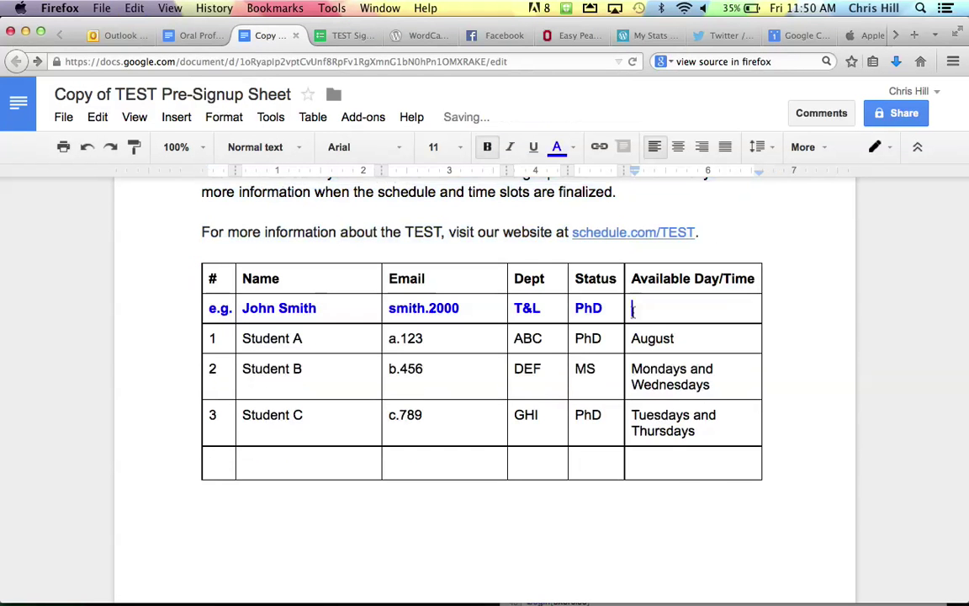
key(super+z)
key(ctrl+Tab)
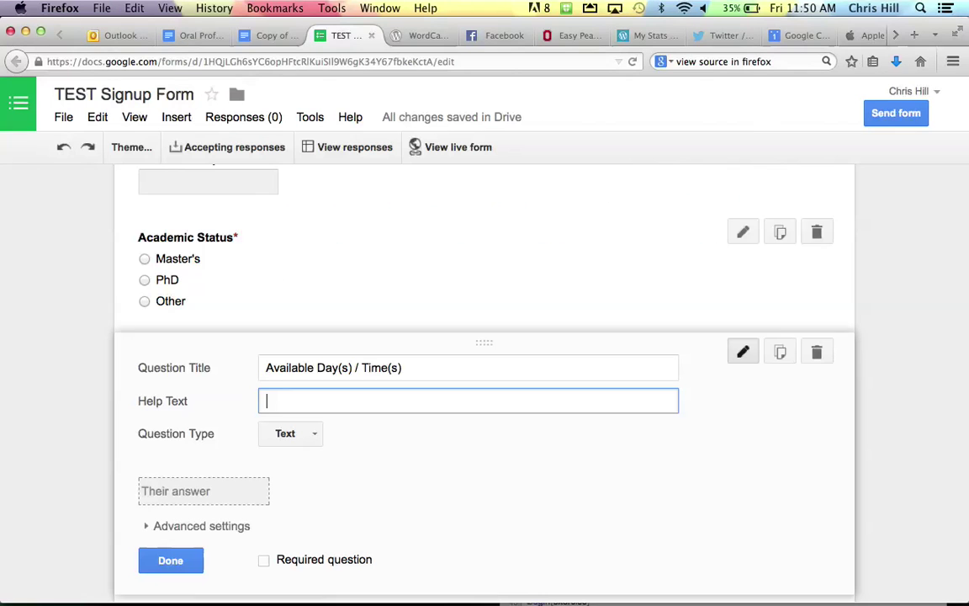
key(super+v)
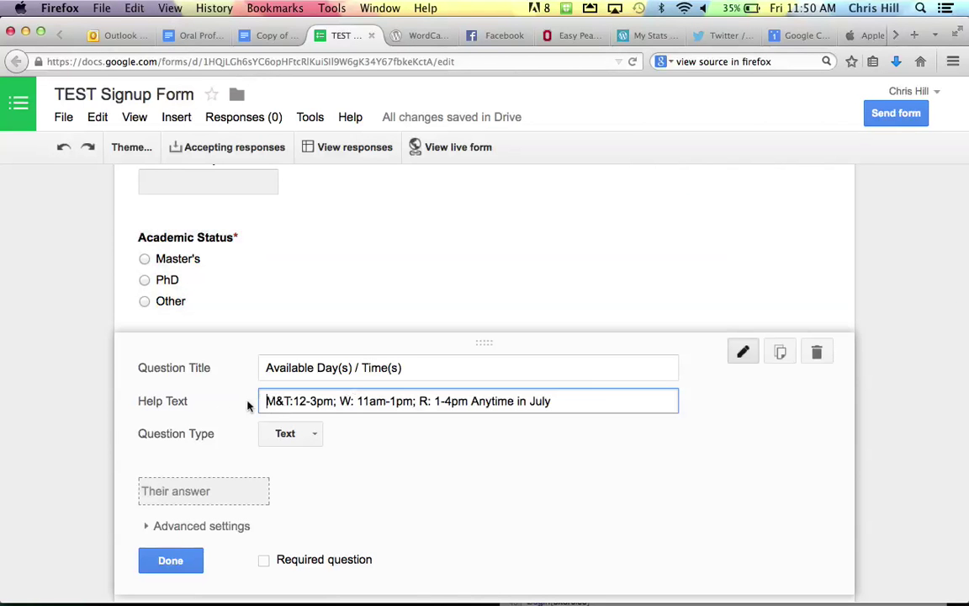
Reword the help text as "For example: M&T:12-3pm or Anytime in July" and make the availability question required.
click(263, 402)
text(For example:)
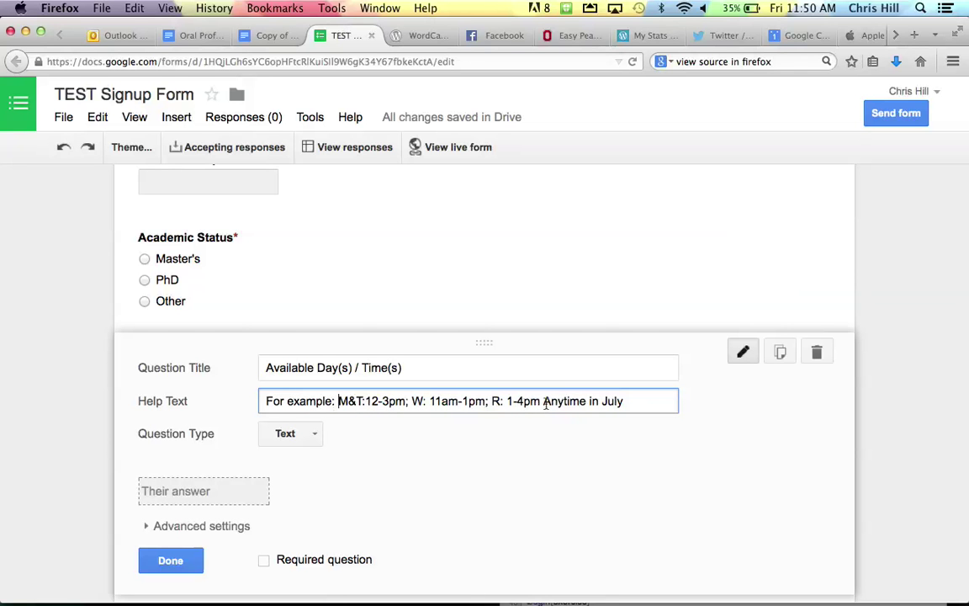
drag(545, 401, 407, 402)
text(or)
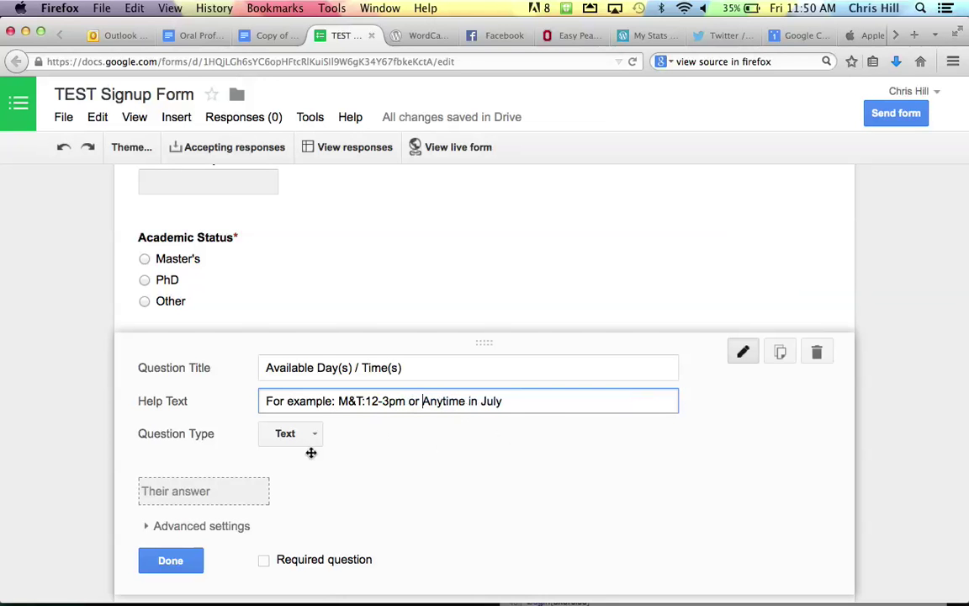
click(264, 559)
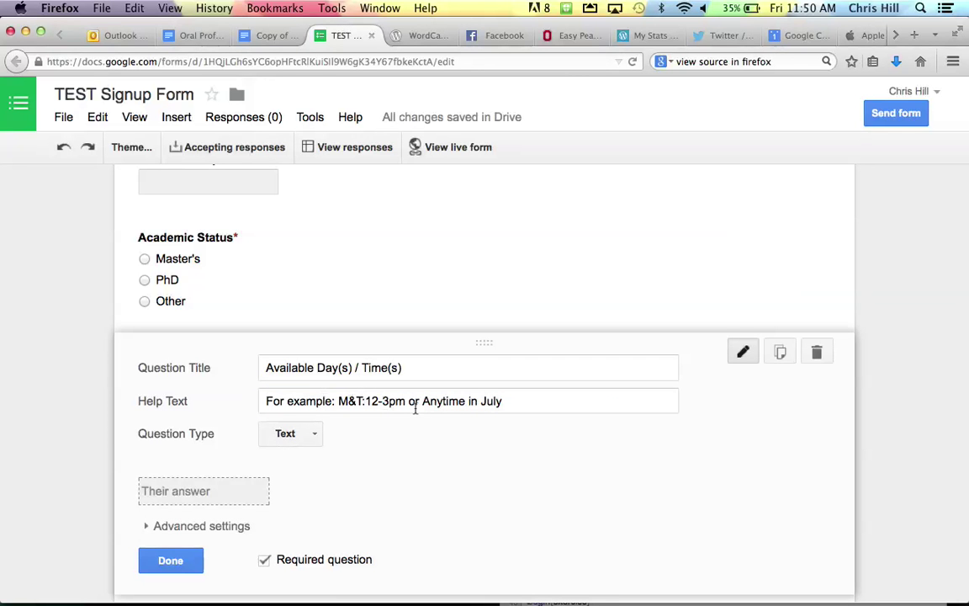
scroll(291, 472, down, 3)
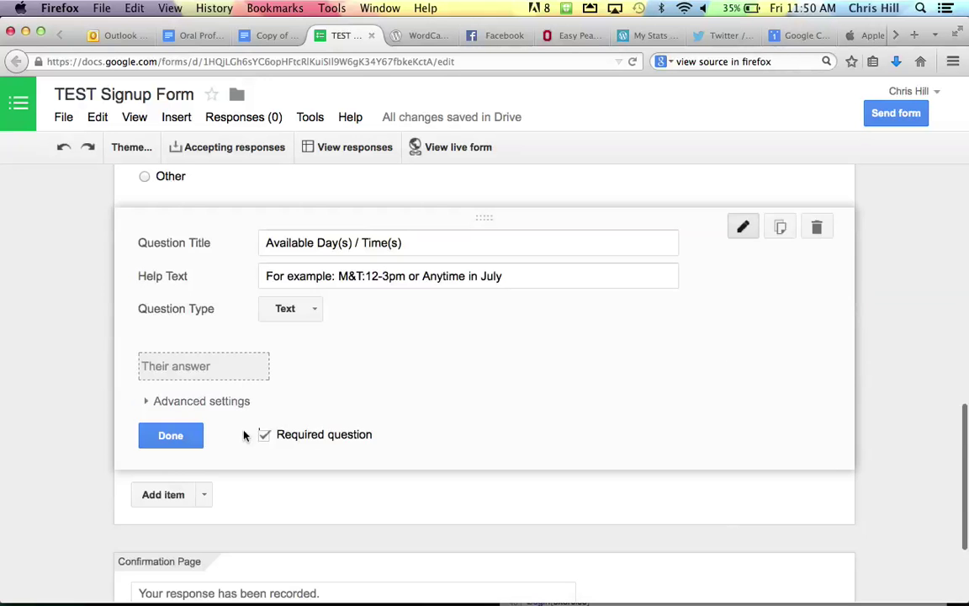
Finish editing the availability question and turn off the confirmation page's link to submit another response.
click(185, 437)
key(ctrl+shift+Tab)
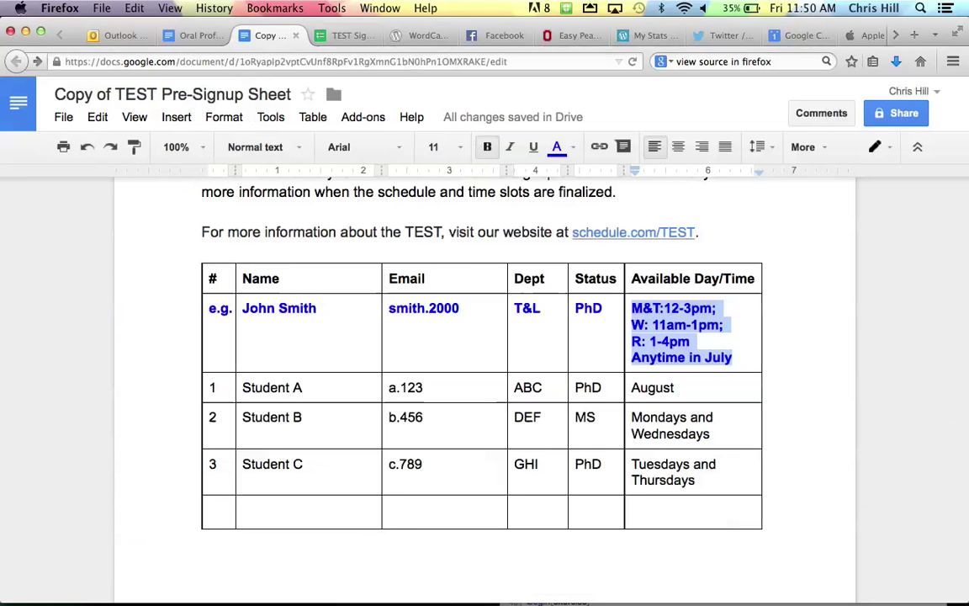
key(ctrl+Tab)
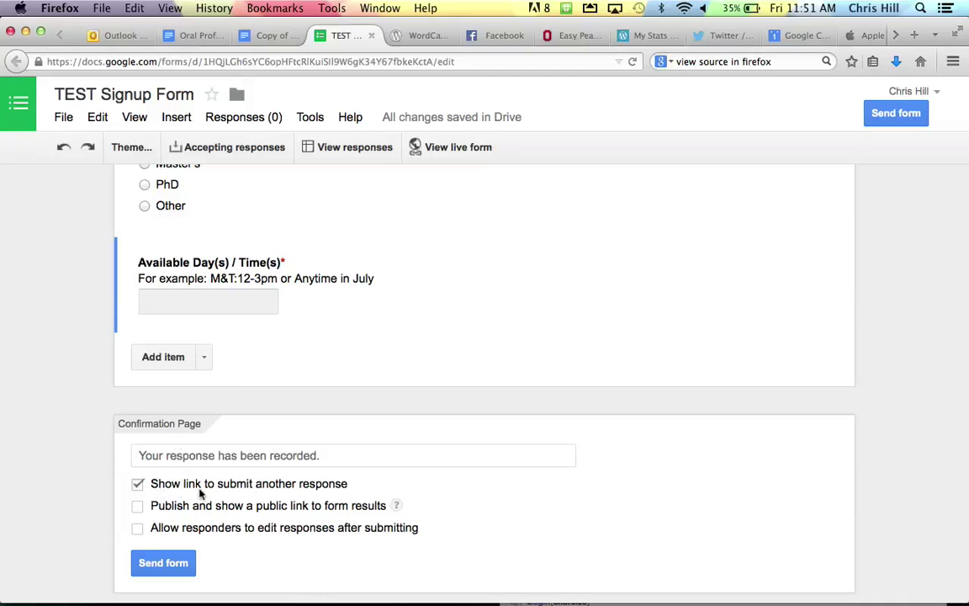
click(138, 486)
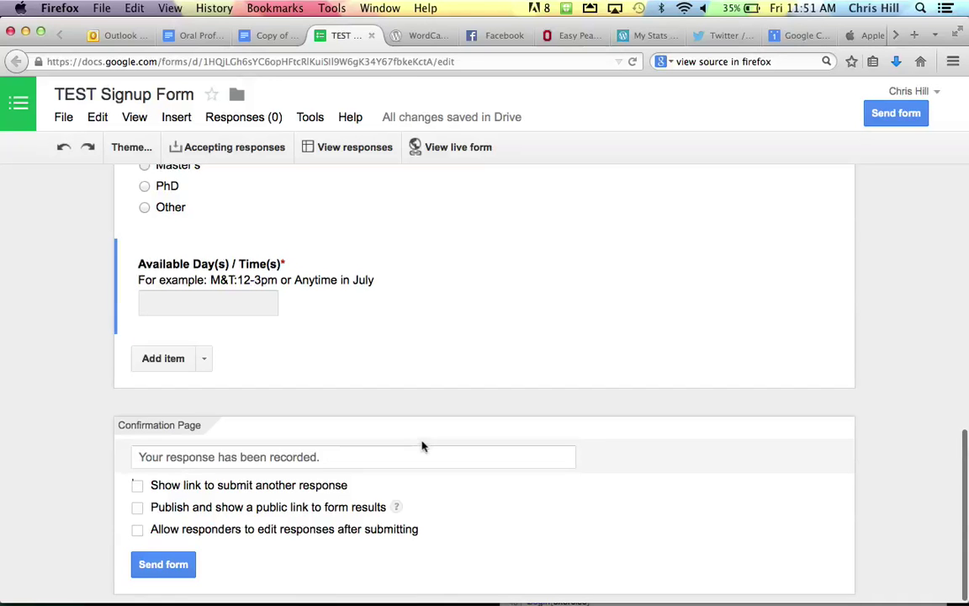
Open the live version of the form and fill in the respondent's name and email.
scroll(421, 448, up, 5)
scroll(425, 316, up, 1)
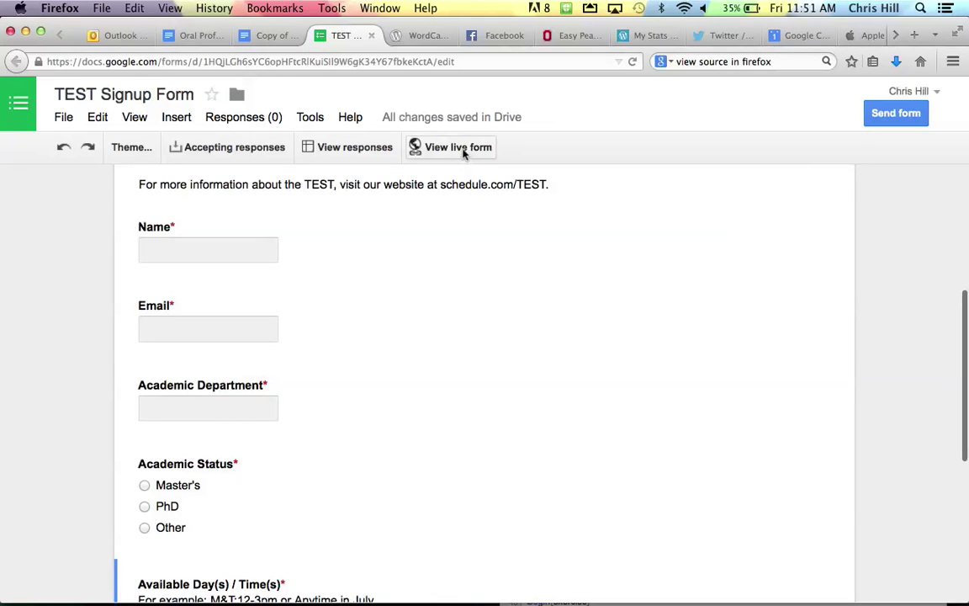
click(462, 151)
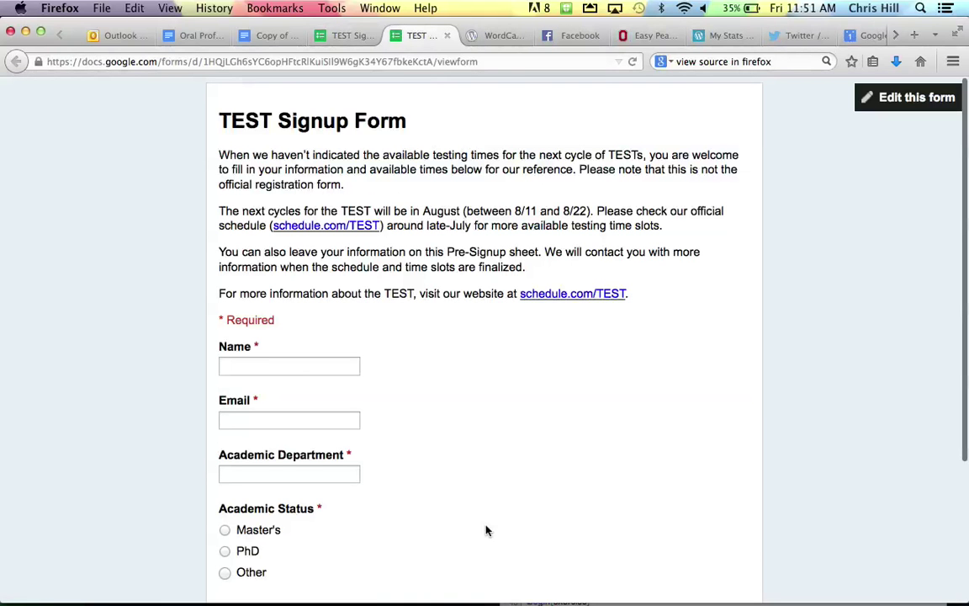
click(310, 365)
text(Chris)
key(Tab)
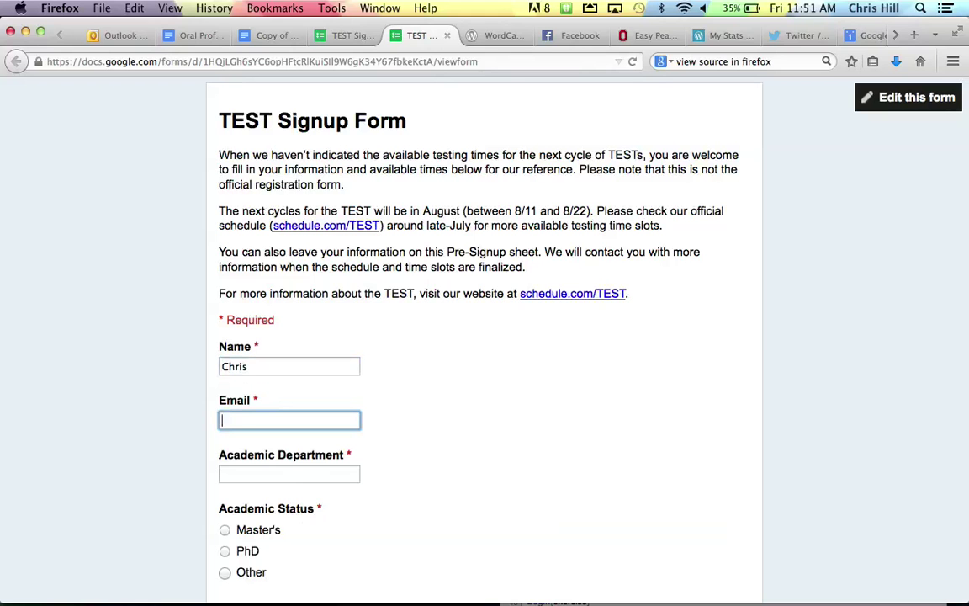
text(email@email.com)
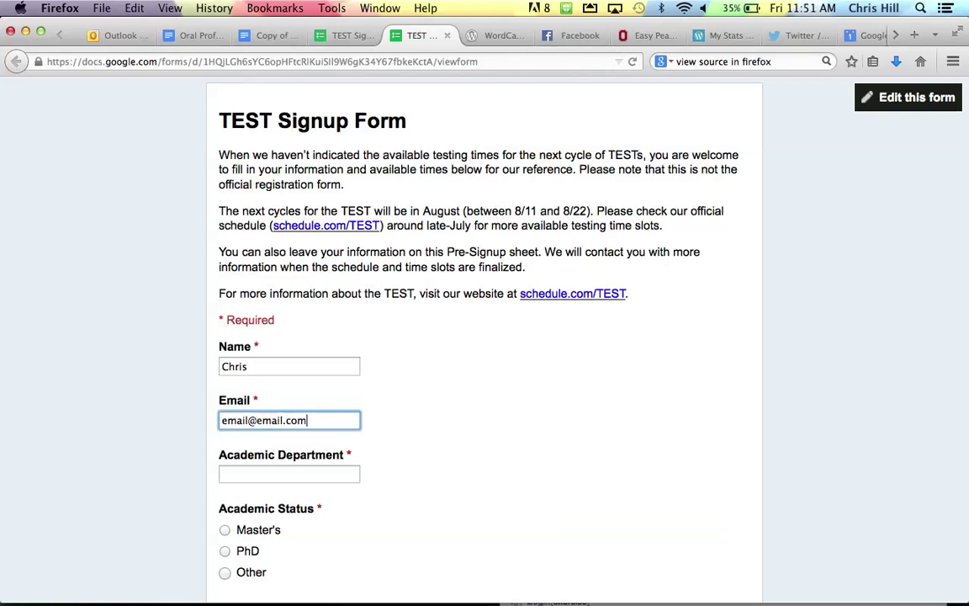
Enter EHE as the Academic Department and choose PhD as the Academic Status.
key(Tab)
text(E)
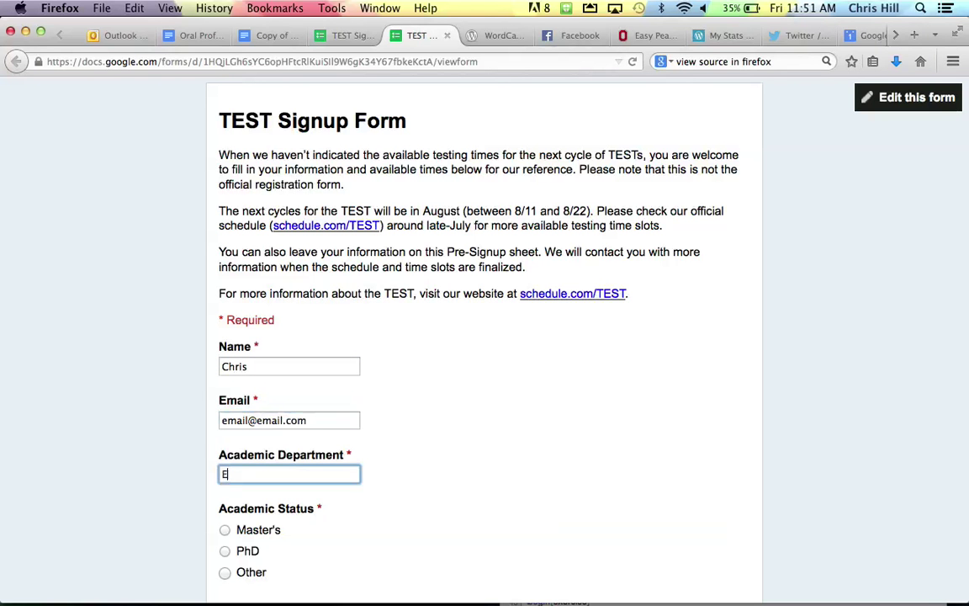
text(HE)
key(Tab)
key(Tab)
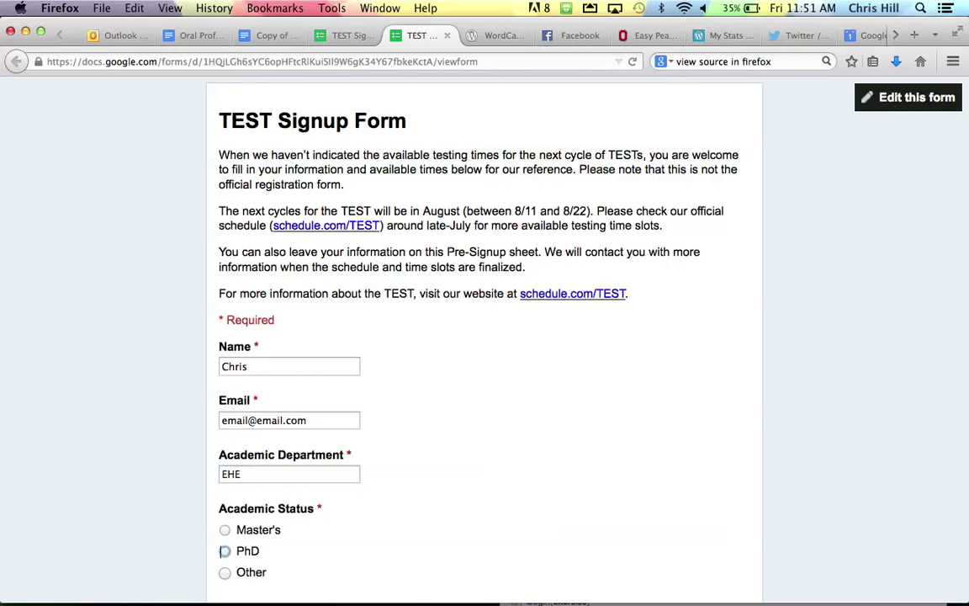
scroll(380, 370, down, 5)
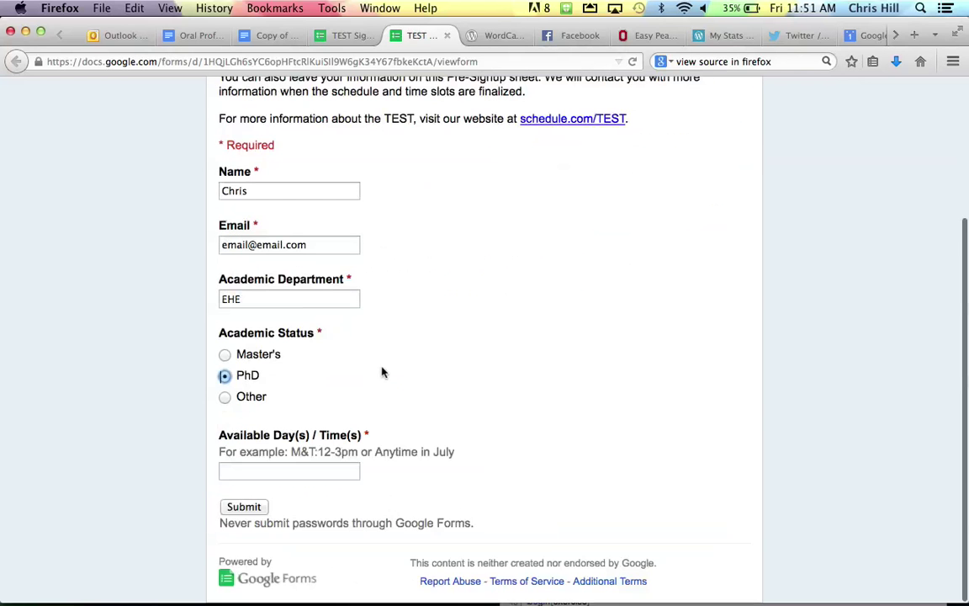
Enter "Wednesdays 12-2pm" as the available days and times and submit the response.
click(341, 469)
text(Wednesdays)
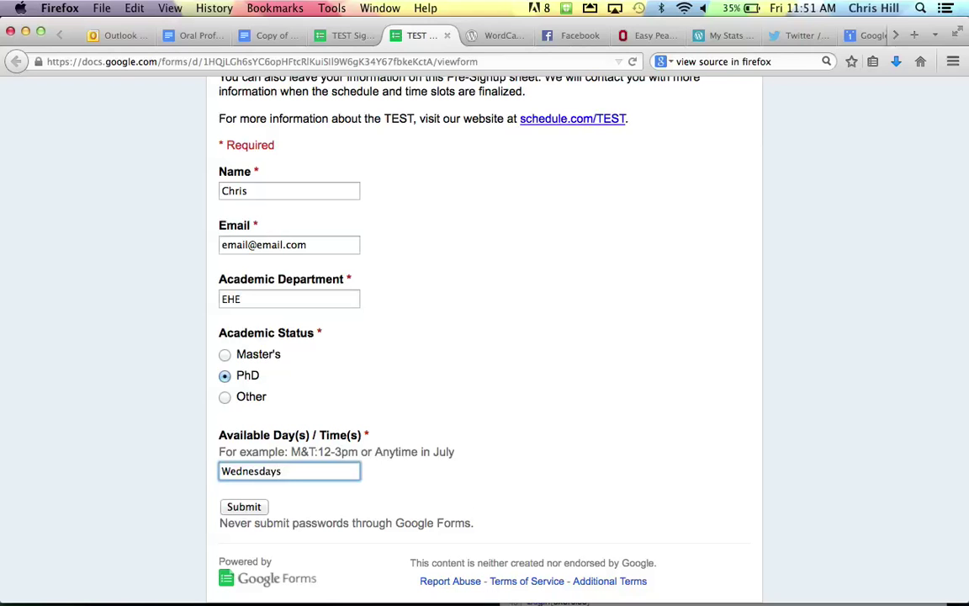
text( 12-2pm)
click(254, 508)
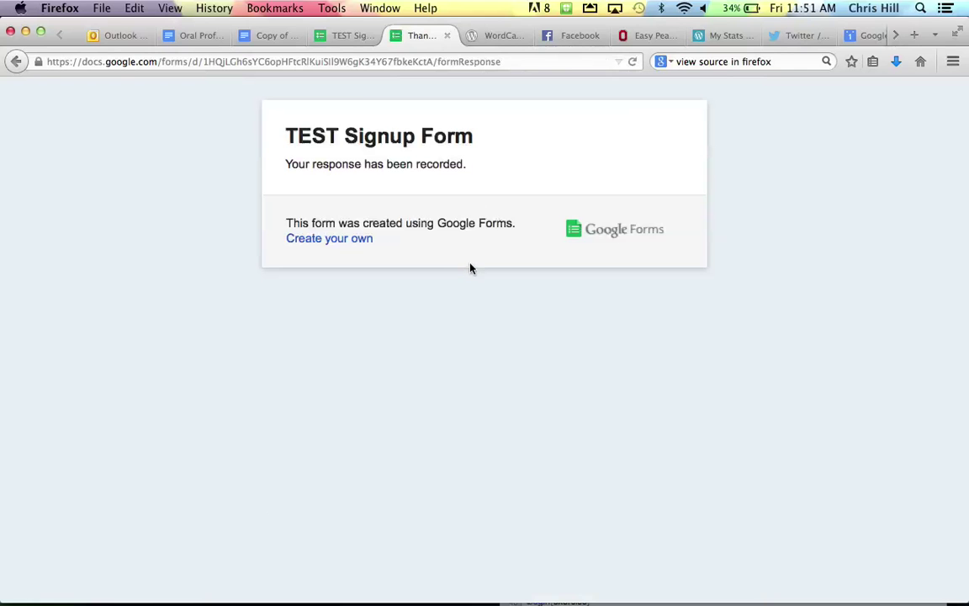
Check the submitted test response in the form's responses spreadsheet and return to the form editor.
key(ctrl+shift+Tab)
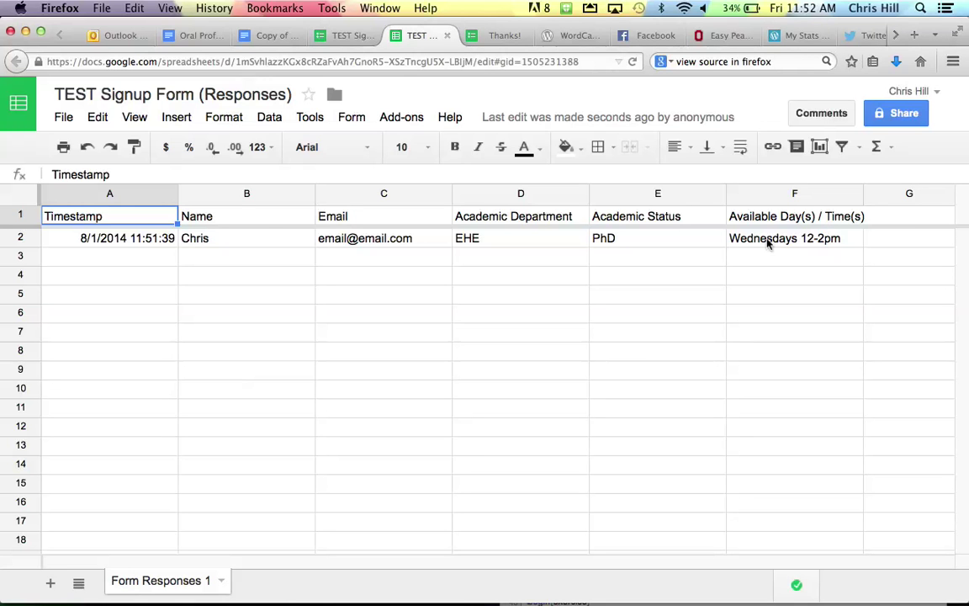
key(ctrl+shift+Tab)
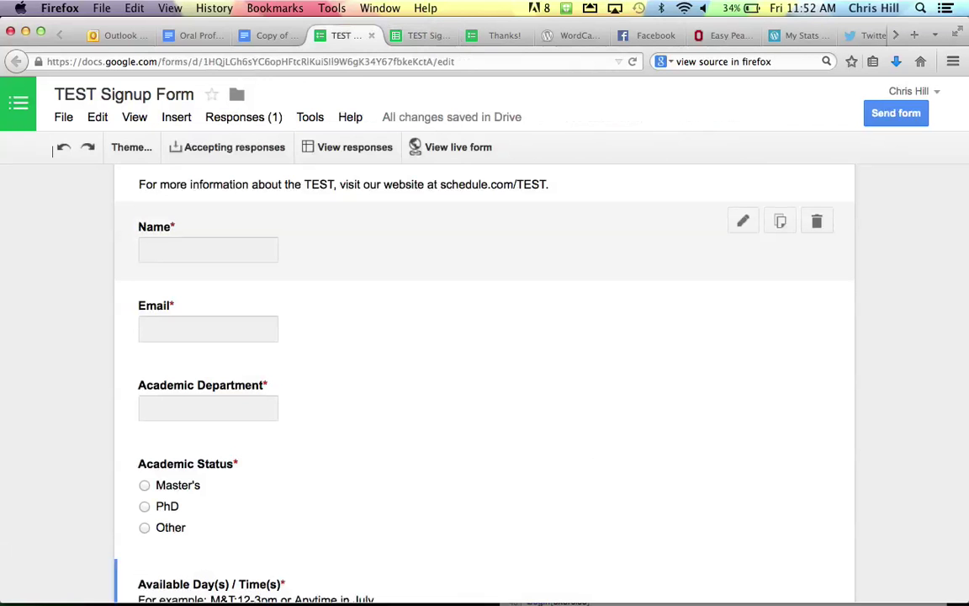
Look over the form's settings, description and questions in the editor and reopen the live form.
scroll(459, 258, up, 5)
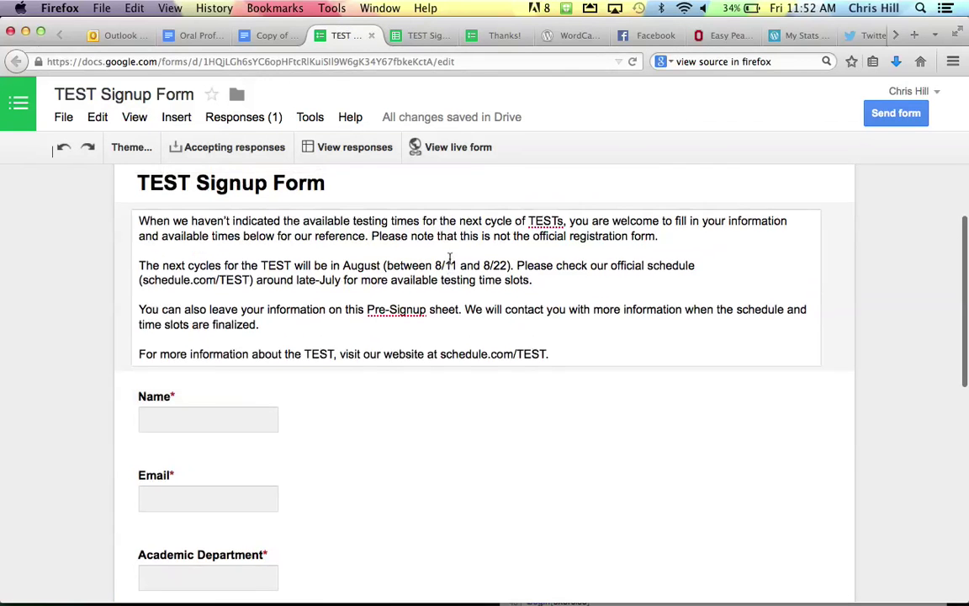
scroll(449, 264, up, 1)
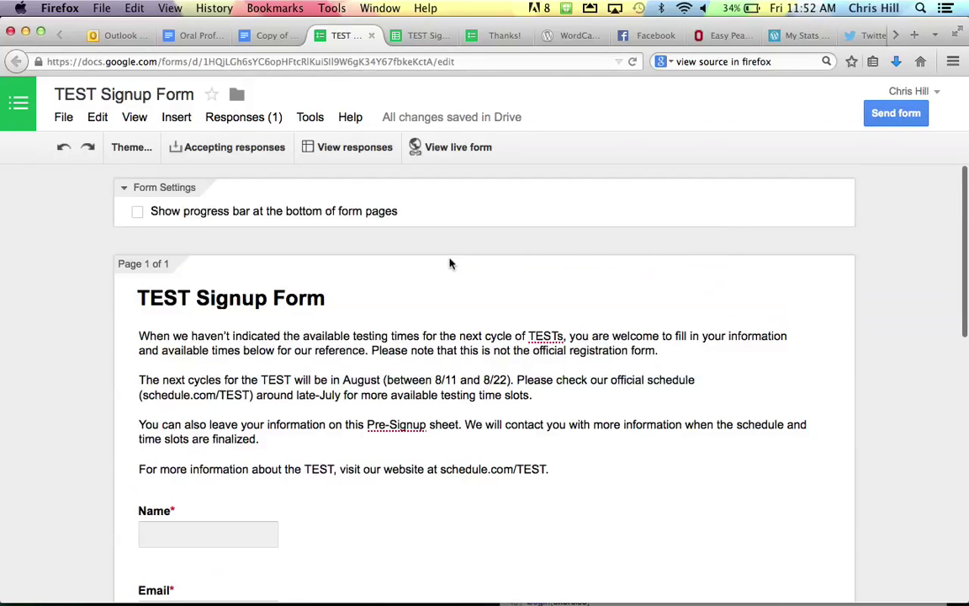
scroll(449, 264, down, 4)
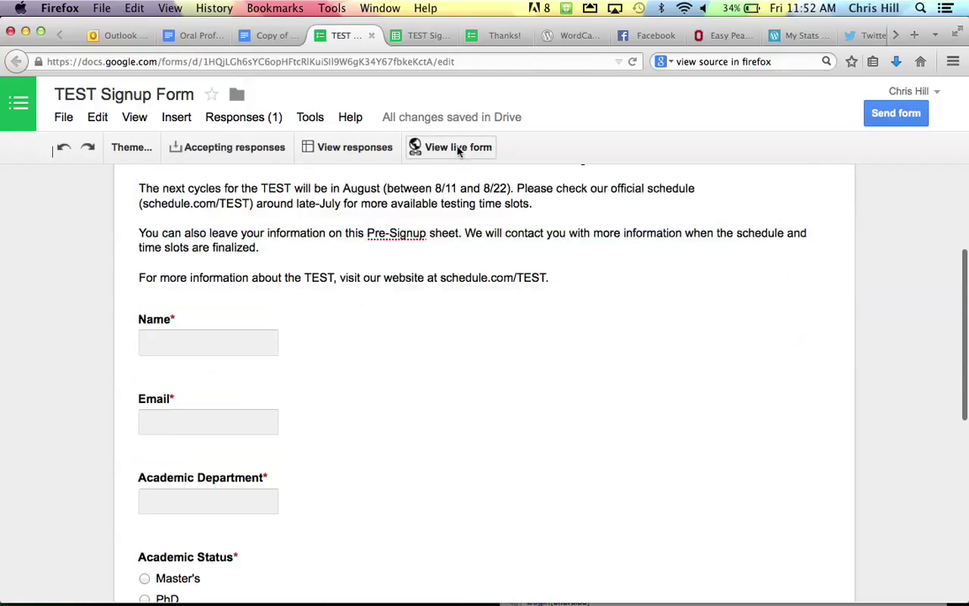
click(458, 149)
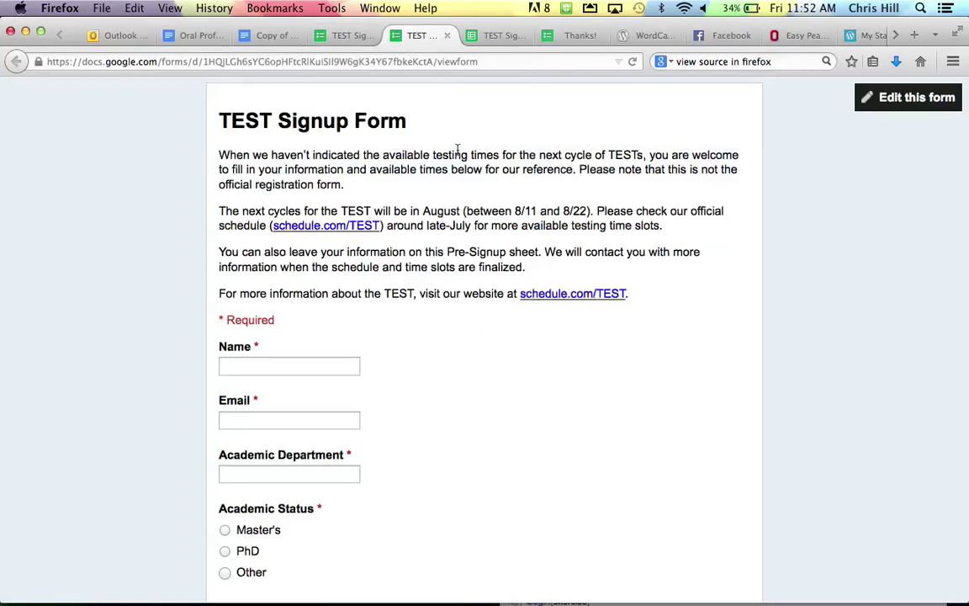